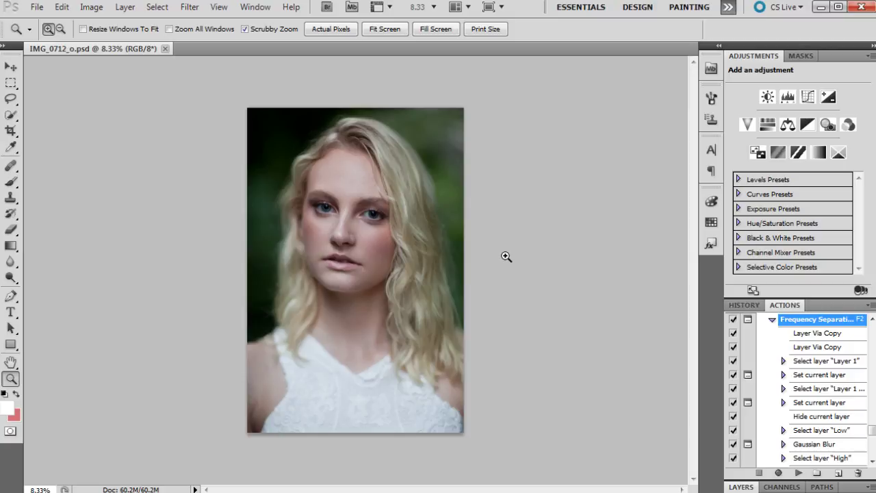
Step: Run the Frequency Separation action on the portrait and accept Low and High as the names of the two layer copies
click(371, 268)
click(364, 167)
click(381, 209)
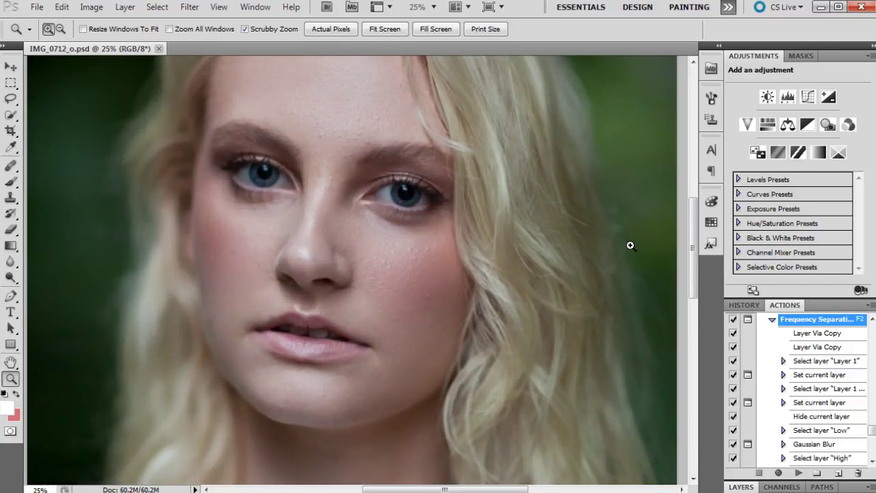
key(F2)
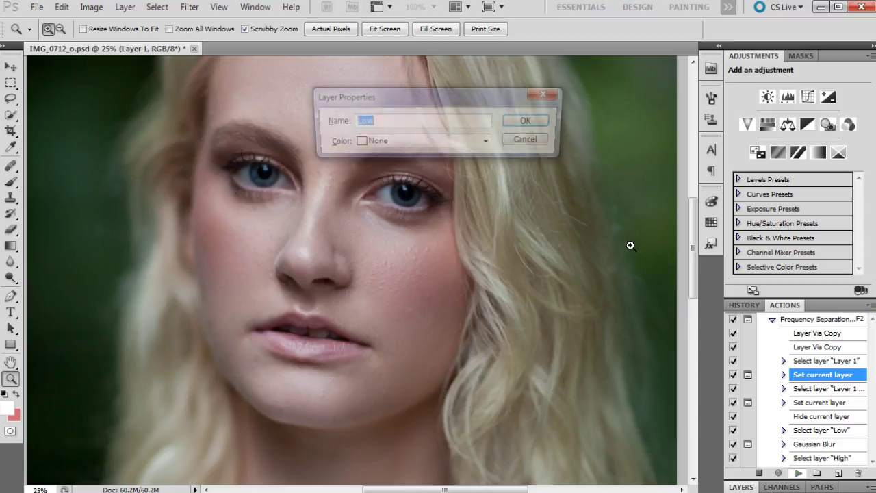
click(514, 121)
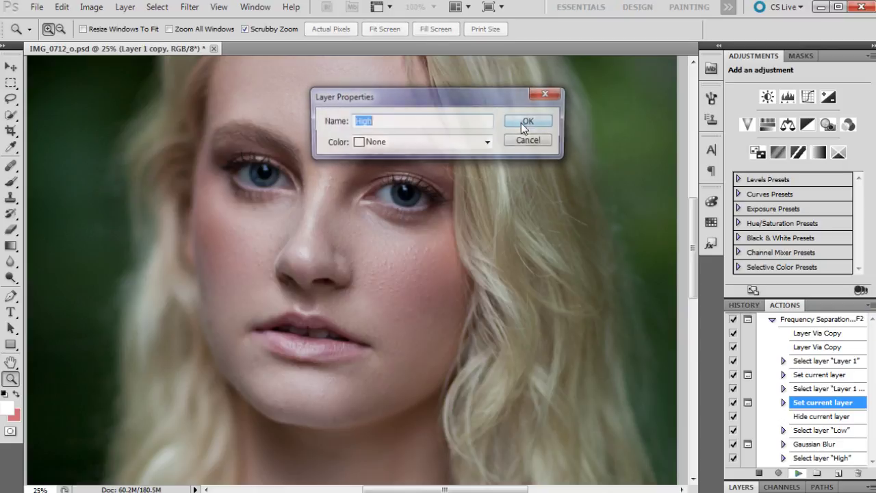
click(732, 91)
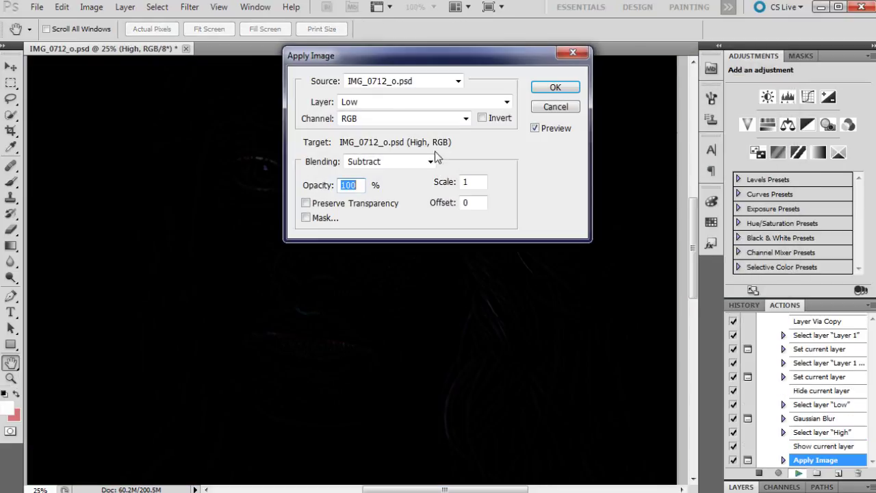
Step: Apply the inverted Low layer to the High layer using Add blending with scale 2 and offset 0
click(482, 118)
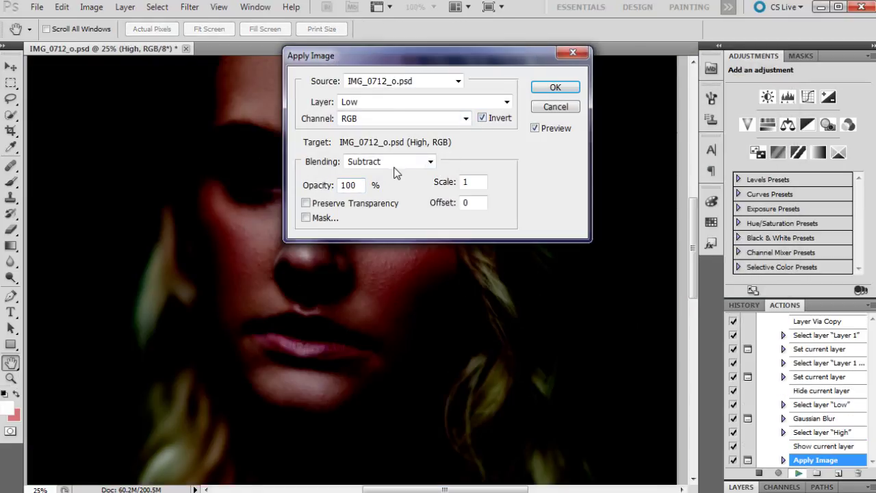
click(396, 163)
click(363, 419)
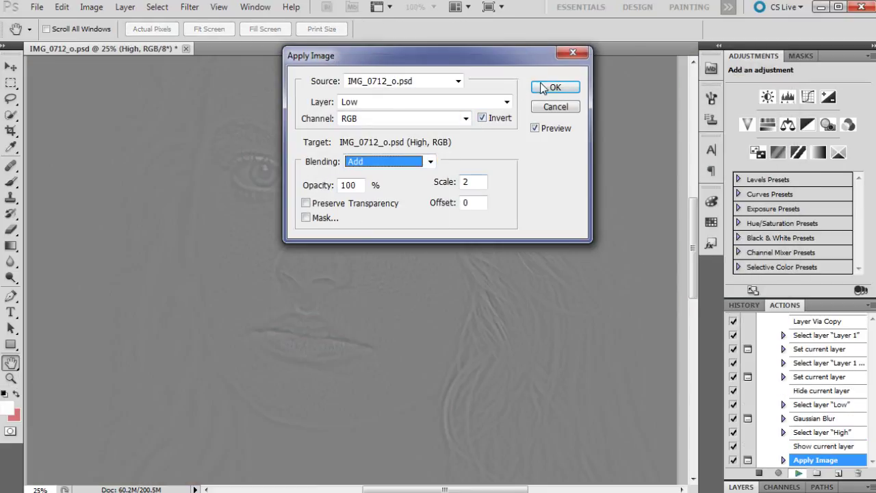
click(548, 91)
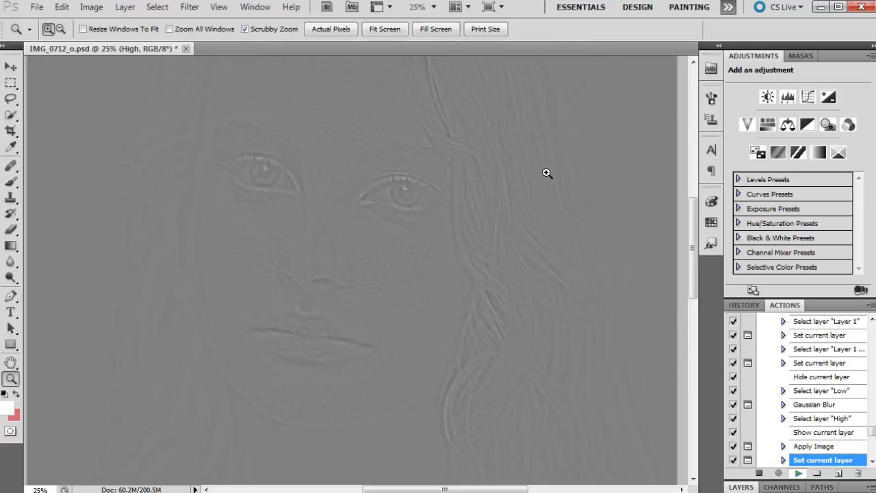
Step: Accept the High layer's Linear Light blending settings and group the High and Low layers as FS
click(590, 42)
click(559, 115)
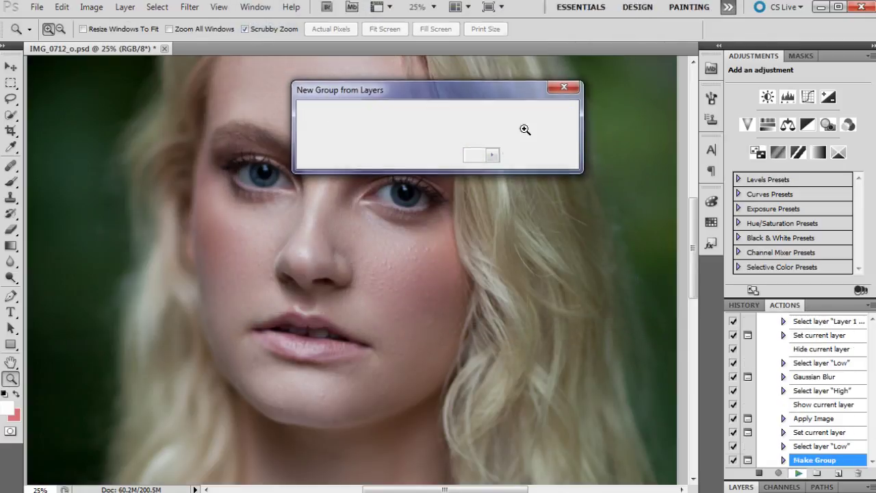
click(545, 120)
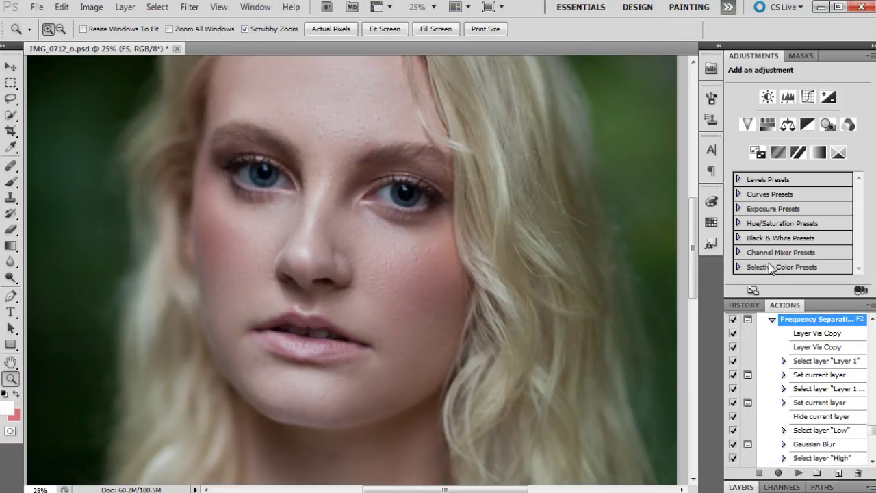
Step: Set up the Clone Stamp with a 20 px brush and make the High layer in the FS group active
click(746, 306)
click(353, 225)
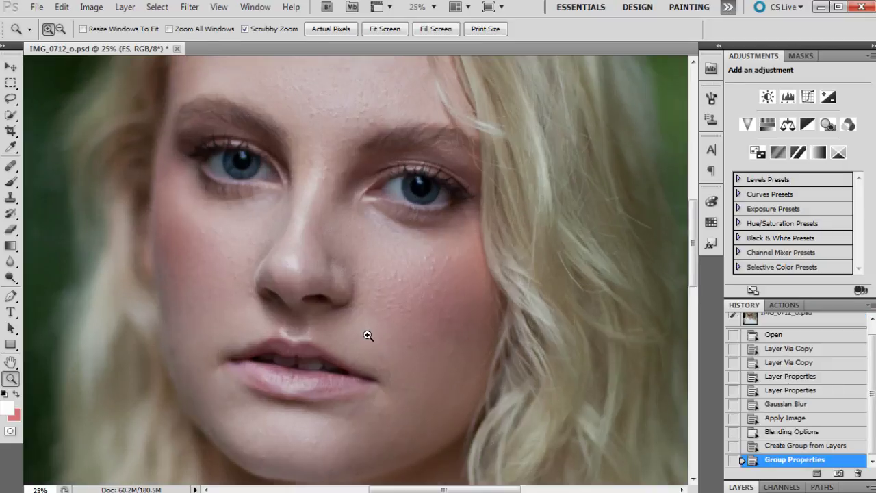
click(433, 342)
click(741, 487)
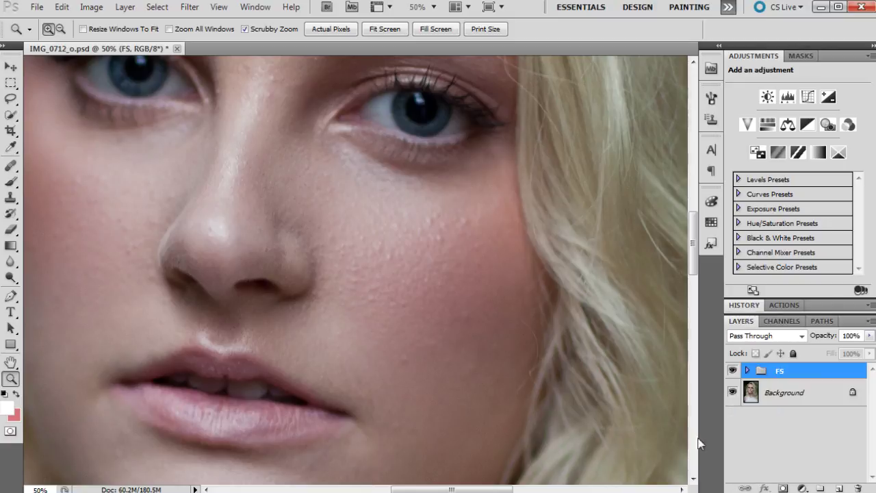
click(11, 197)
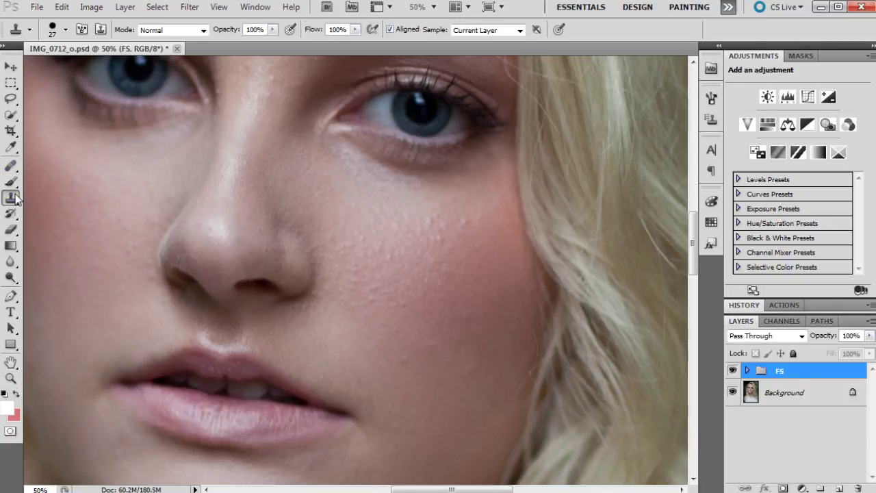
click(66, 29)
drag(33, 67, 30, 68)
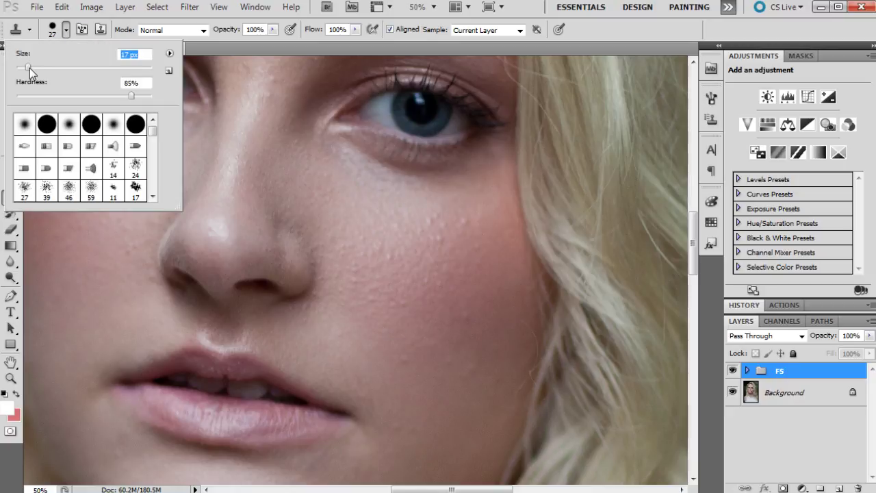
click(58, 31)
click(747, 370)
click(794, 399)
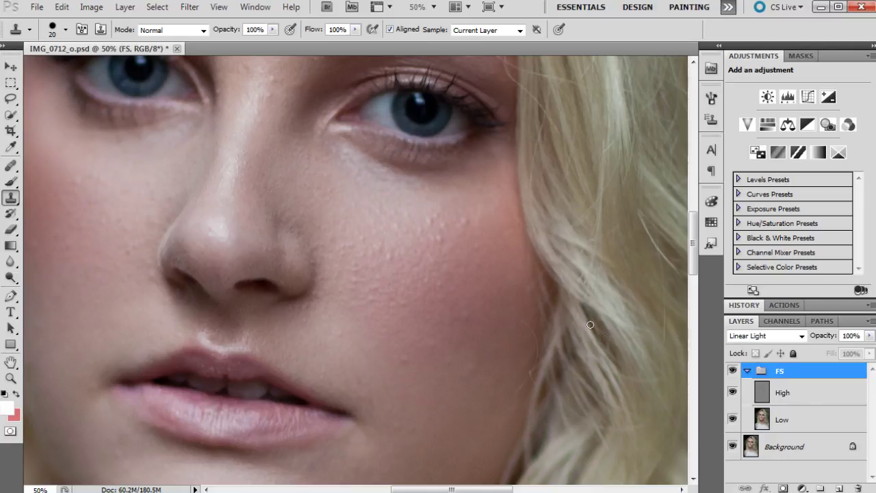
Step: Clone clean skin texture over the bumps on the cheek below the eye beside the hair
alt+click(351, 318)
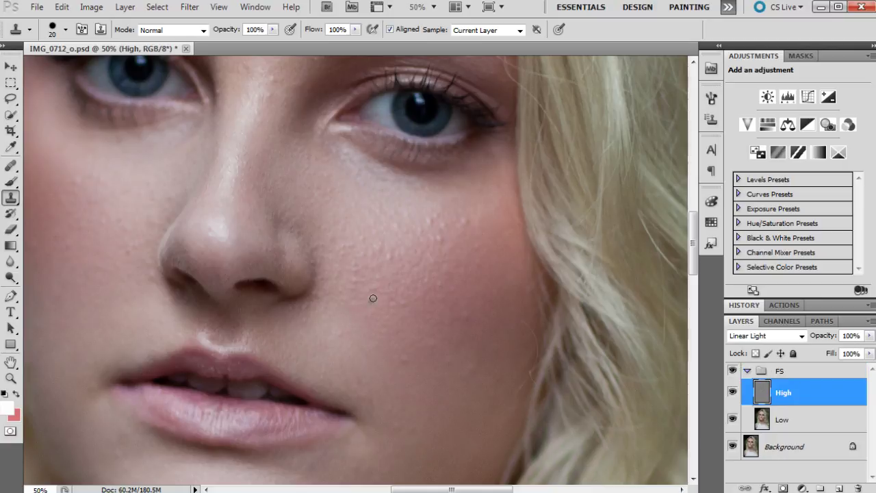
drag(401, 326, 403, 308)
alt+click(388, 258)
click(373, 251)
alt+click(452, 237)
click(440, 237)
click(437, 230)
alt+click(442, 225)
click(435, 219)
click(436, 218)
click(463, 219)
Step: Clone away the blemishes on the lower cheek beside the corner of the mouth
alt+click(480, 314)
click(406, 358)
alt+click(420, 432)
click(398, 428)
Step: Enlarge the Clone Stamp brush to 30 px and clone away the bumps across the middle of the forehead
drag(493, 489, 469, 488)
drag(693, 263, 693, 254)
scroll(427, 266, up, 2)
key(bracketright)
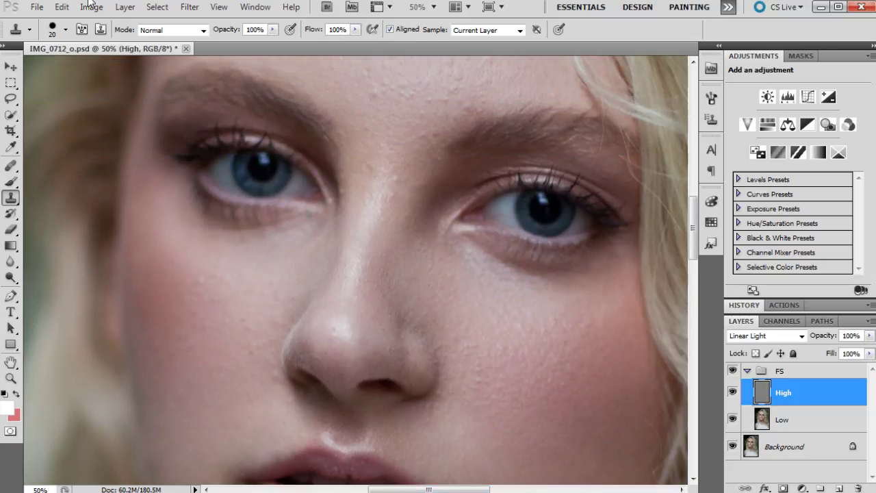
click(65, 29)
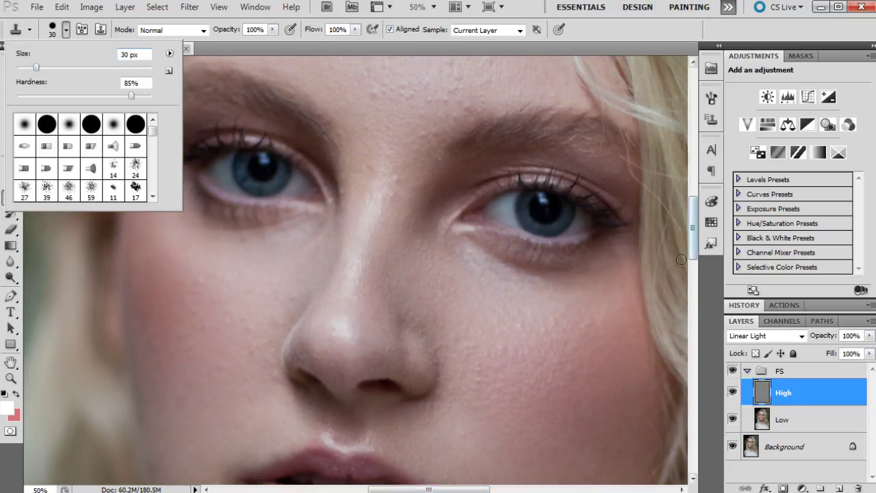
drag(692, 238, 692, 216)
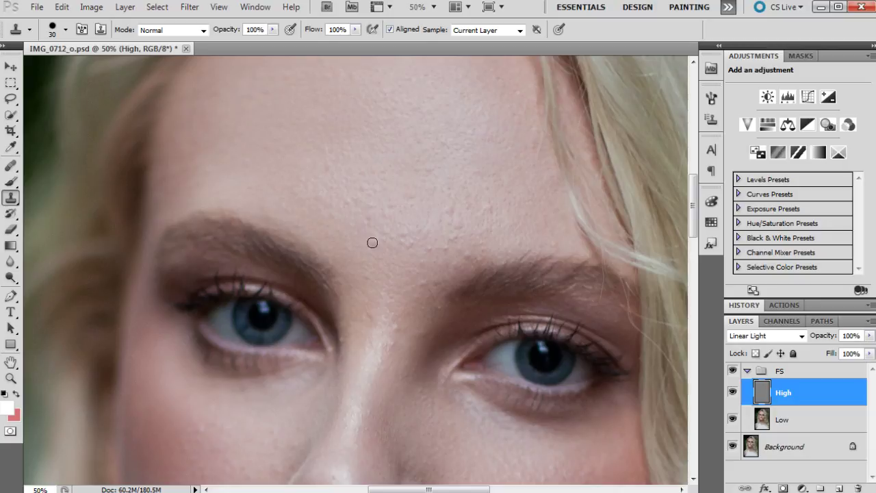
click(383, 239)
alt+click(395, 230)
click(415, 224)
alt+click(404, 214)
click(389, 213)
alt+click(404, 208)
click(376, 198)
click(361, 179)
click(343, 204)
click(325, 195)
click(331, 197)
Step: Clone smooth texture over the remaining forehead bumps just above the inner end of the eyebrow nearer the hair strand
click(391, 237)
click(412, 245)
alt+click(443, 197)
click(453, 216)
click(421, 222)
drag(432, 244, 458, 233)
Step: Clone away the bumps between the eyebrows and along the upper bridge of the nose
click(403, 345)
alt+click(395, 345)
click(429, 285)
alt+click(420, 283)
click(431, 286)
click(438, 288)
alt+click(440, 310)
drag(428, 310, 423, 335)
Step: Examine the nose, cheeks and forehead for remaining skin texture flaws
scroll(493, 208, down, 5)
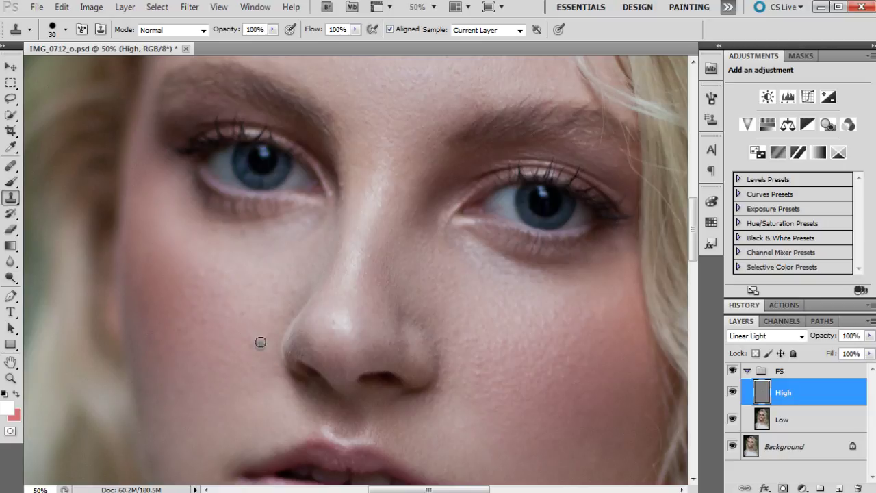
scroll(506, 291, up, 2)
scroll(410, 292, up, 1)
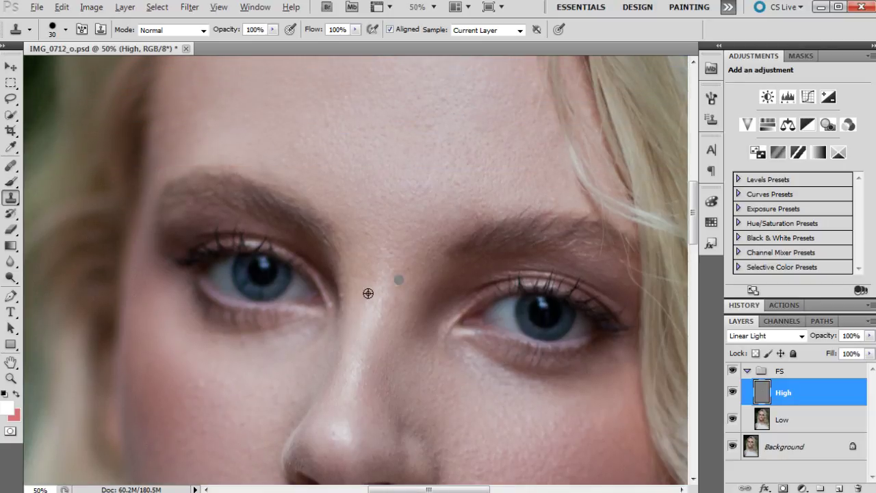
scroll(448, 311, up, 2)
scroll(465, 308, up, 2)
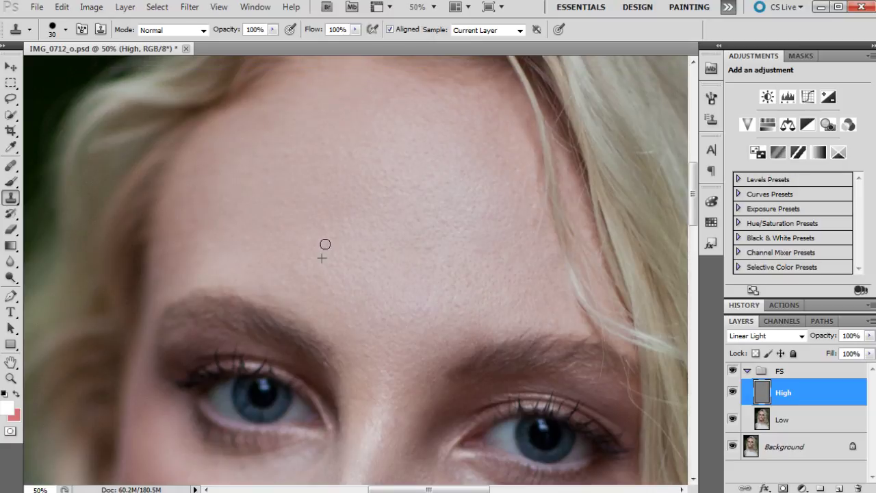
scroll(528, 303, up, 1)
scroll(506, 308, down, 7)
scroll(478, 325, down, 2)
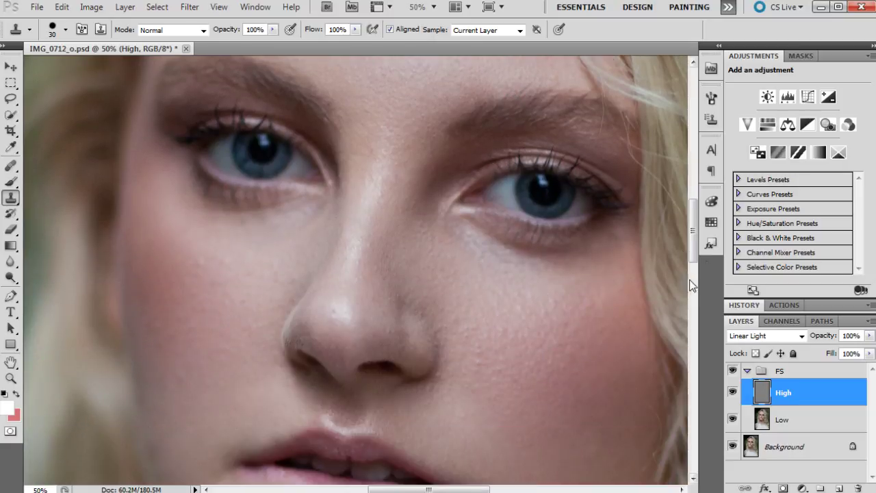
Step: Clone clean skin texture over the blemishes on the chin below the lips
scroll(383, 342, down, 10)
scroll(327, 362, up, 1)
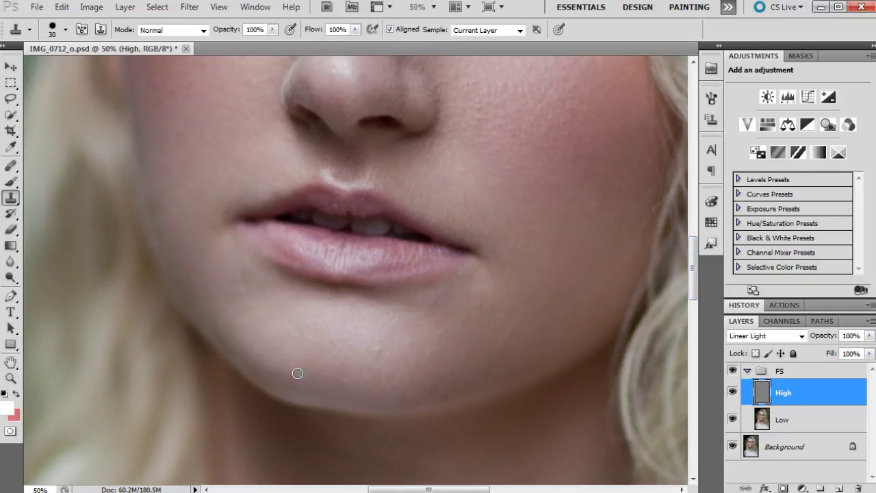
alt+click(380, 357)
click(412, 343)
alt+click(524, 355)
click(409, 395)
Step: Check the retouched skin from the chin up to the forehead for leftover blemishes
scroll(247, 278, up, 2)
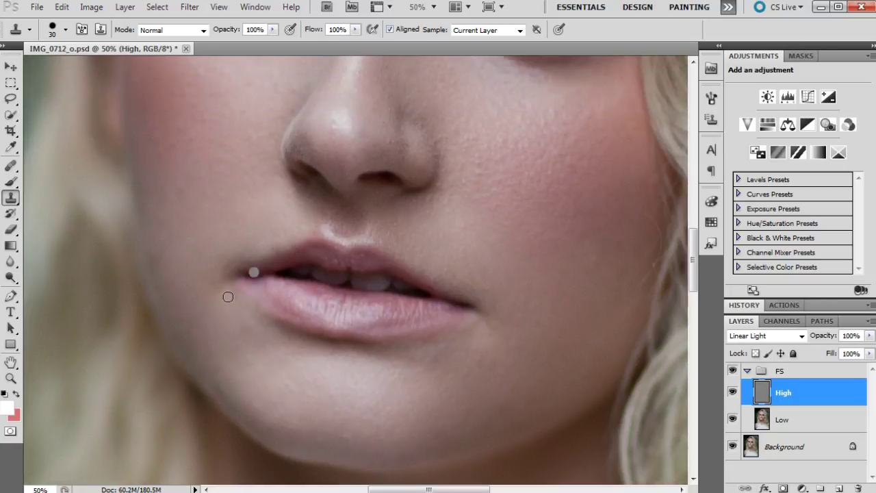
scroll(405, 318, up, 10)
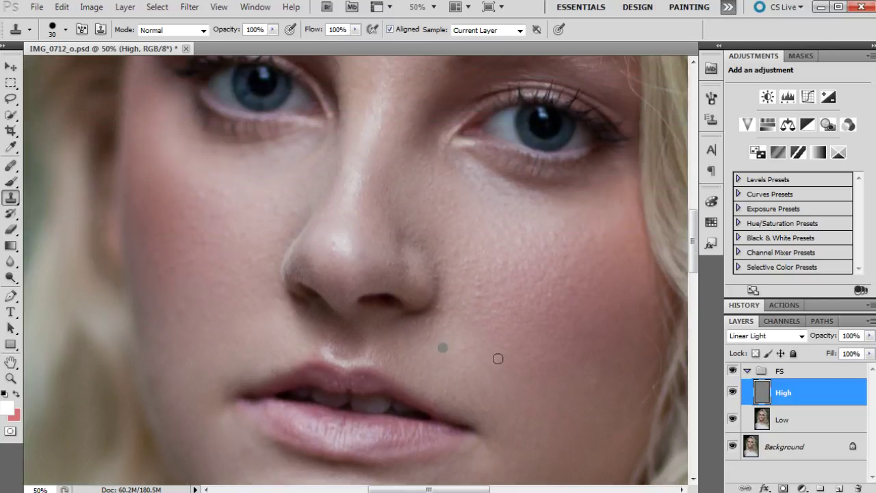
scroll(540, 367, down, 3)
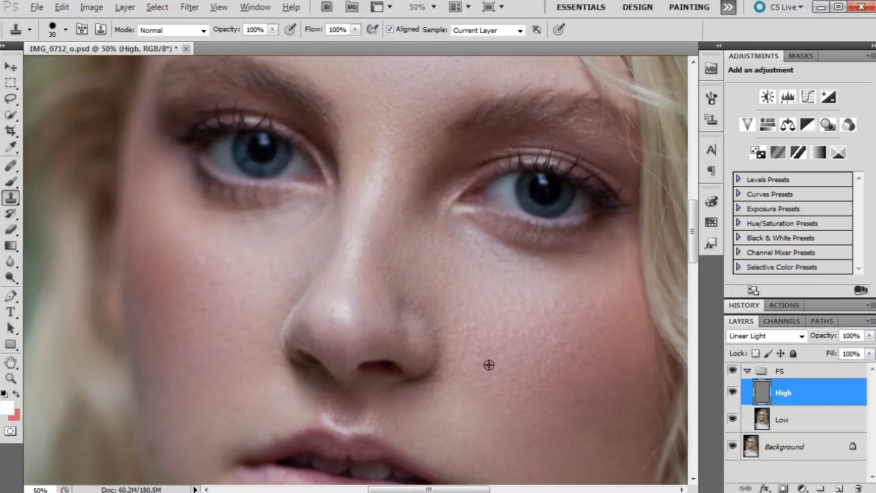
scroll(555, 317, up, 5)
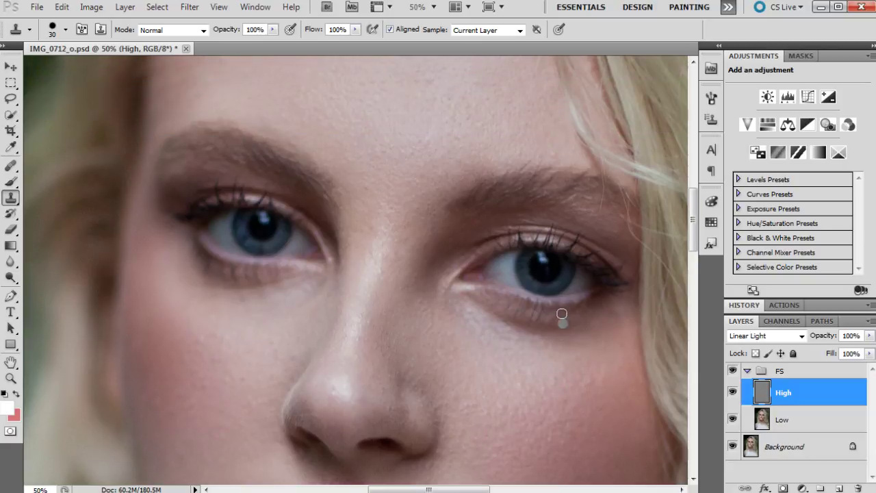
scroll(396, 293, up, 2)
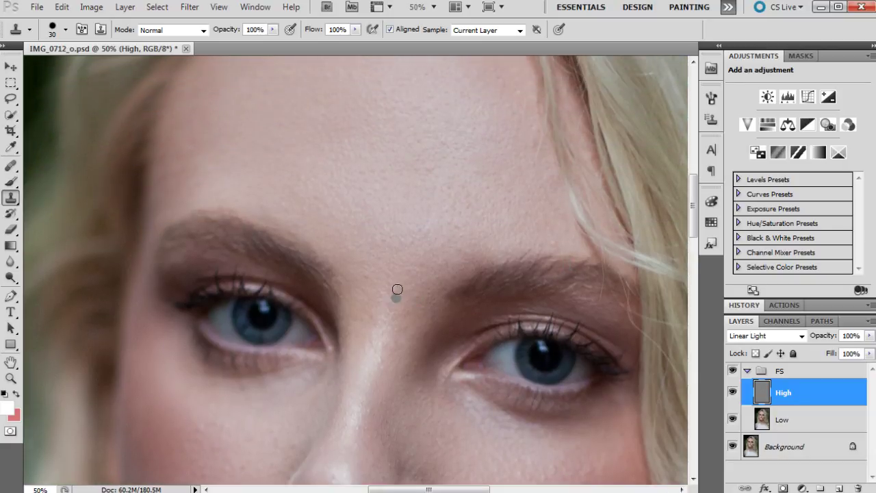
scroll(418, 285, down, 5)
scroll(443, 315, down, 5)
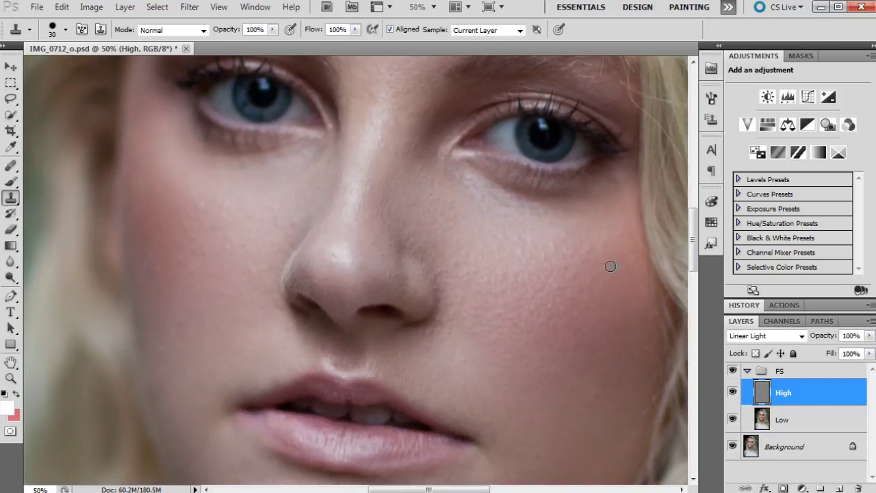
scroll(573, 275, down, 4)
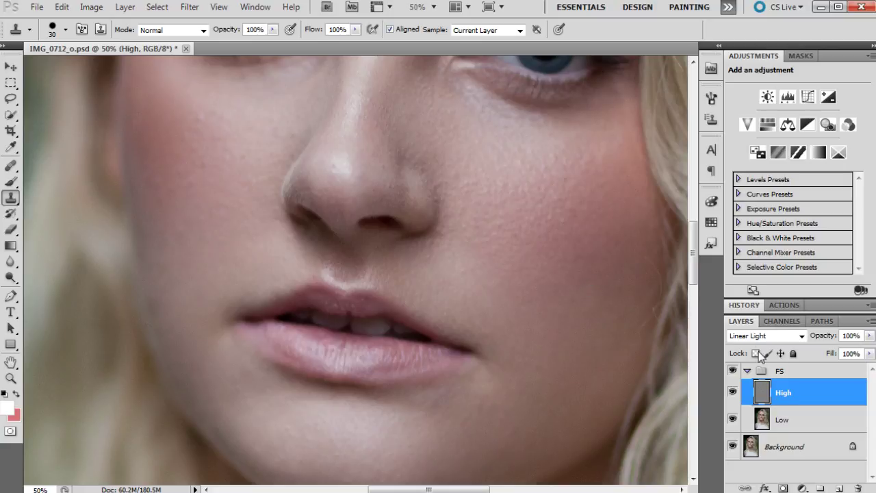
Step: Add a new layer above the FS group in Overlay mode, filled with the neutral 50% gray
click(781, 372)
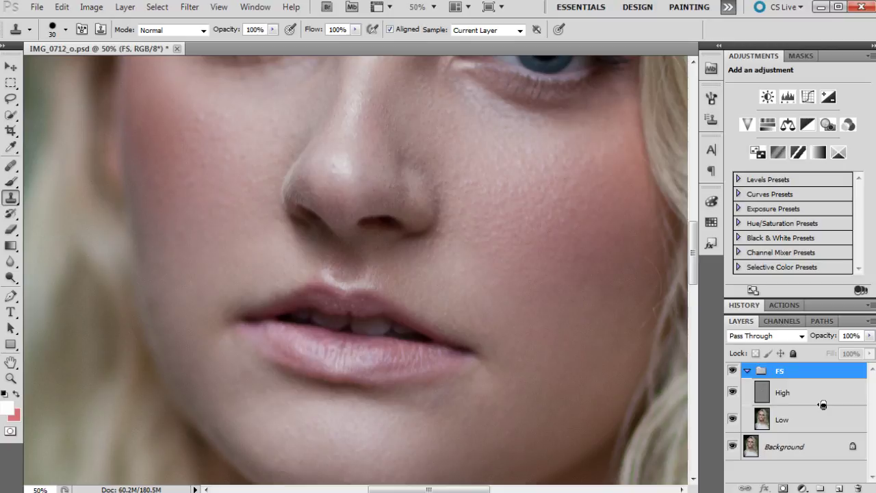
alt+click(840, 488)
click(370, 159)
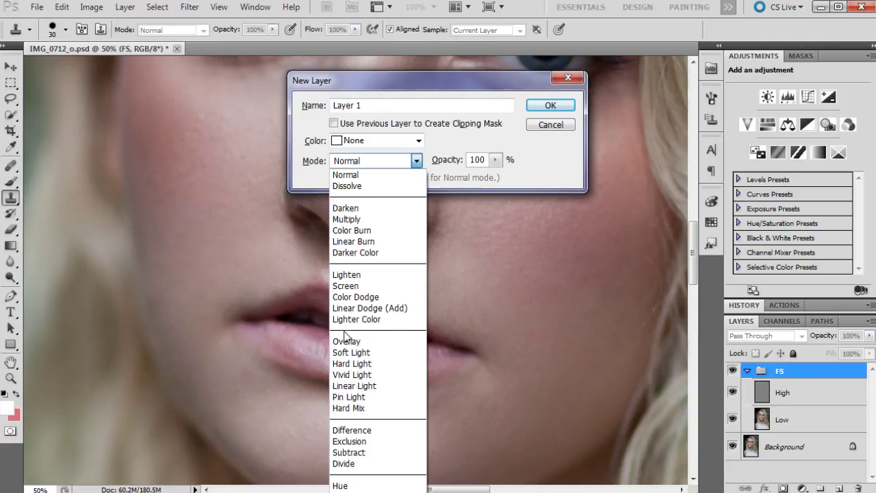
click(346, 341)
click(334, 178)
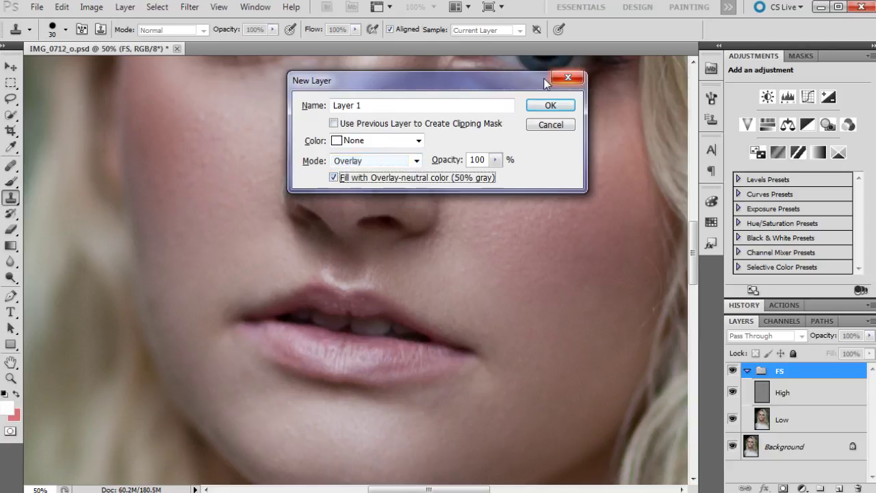
click(550, 106)
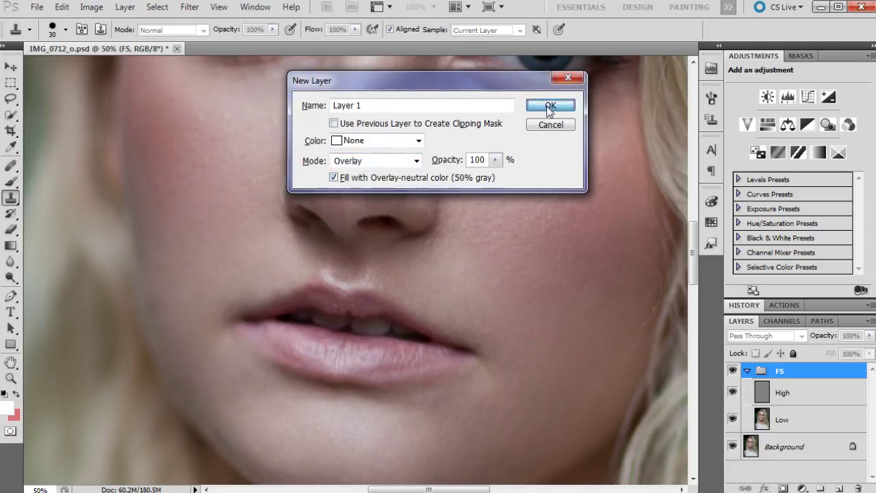
drag(784, 393, 784, 362)
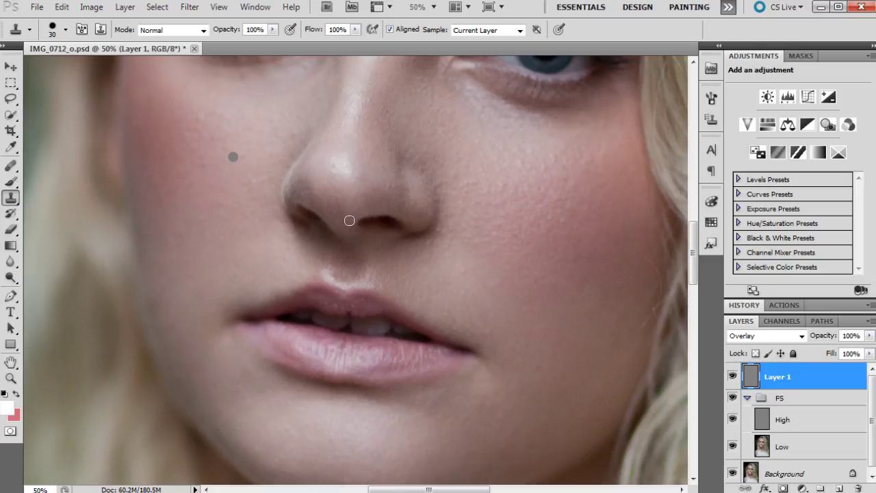
Step: Configure the Dodge tool for the Midtones range with a soft 180 px brush, keeping the exposure at 6%
scroll(445, 301, up, 5)
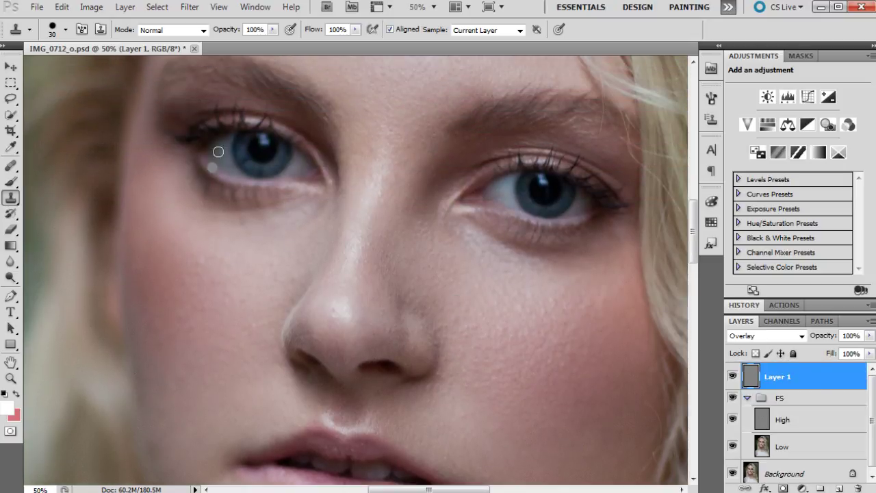
click(8, 281)
click(155, 30)
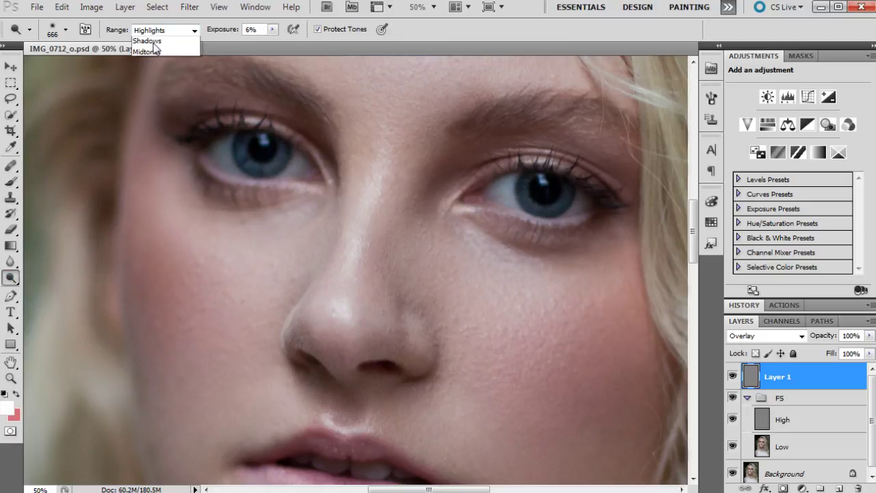
click(151, 53)
click(80, 66)
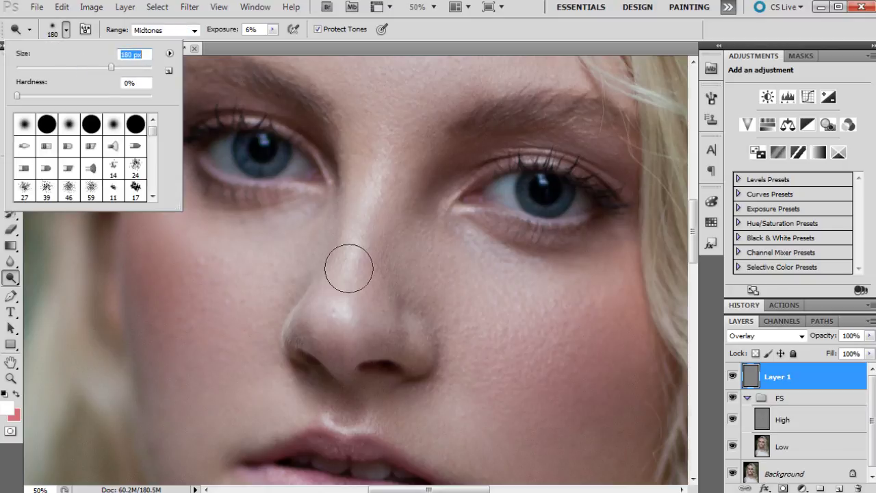
click(67, 30)
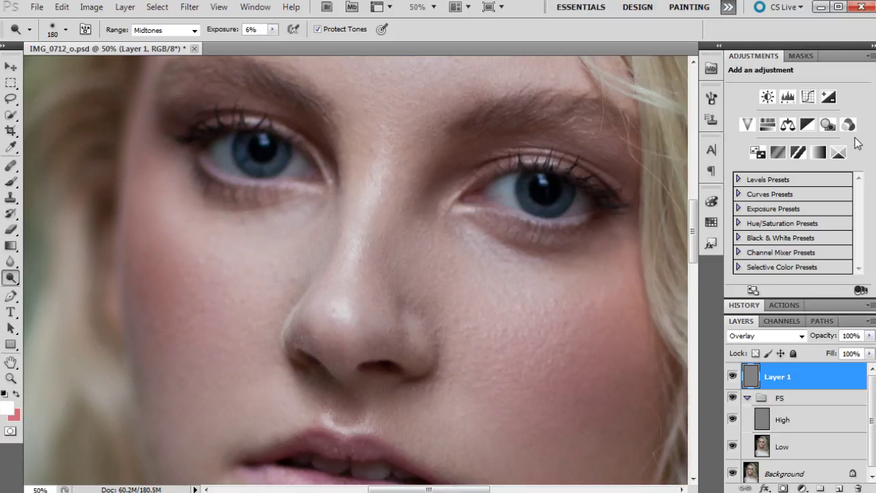
Step: Dodge the midtones on the cheeks, under the eyes, and across the forehead and chin with the 180 px brush
mouse_move(182, 274)
mouse_down()
mouse_move(196, 286)
mouse_move(170, 246)
mouse_move(209, 275)
mouse_move(204, 230)
mouse_up()
mouse_move(477, 259)
mouse_down()
mouse_move(446, 231)
mouse_move(501, 307)
mouse_move(573, 292)
mouse_move(577, 313)
mouse_move(504, 352)
mouse_move(567, 317)
mouse_move(522, 410)
mouse_move(586, 358)
mouse_move(650, 232)
mouse_move(372, 235)
mouse_move(318, 316)
mouse_move(350, 132)
mouse_move(363, 173)
mouse_move(665, 184)
mouse_up()
drag(698, 257, 697, 241)
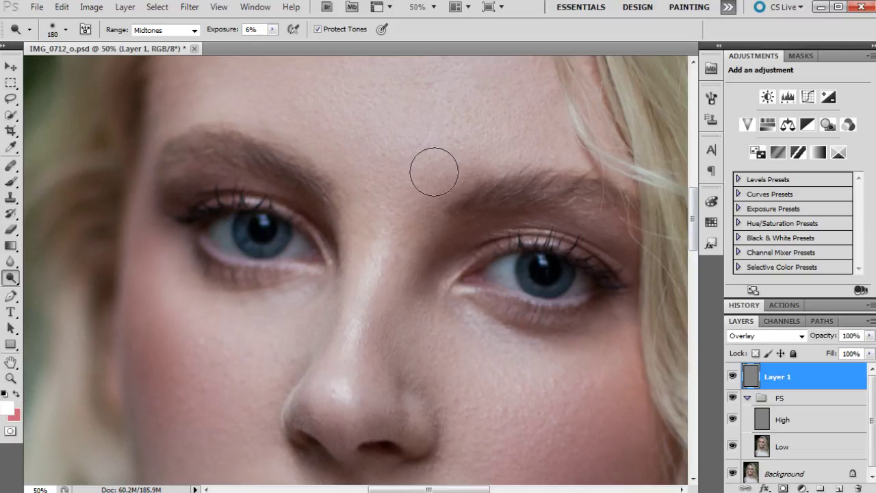
drag(694, 230, 693, 209)
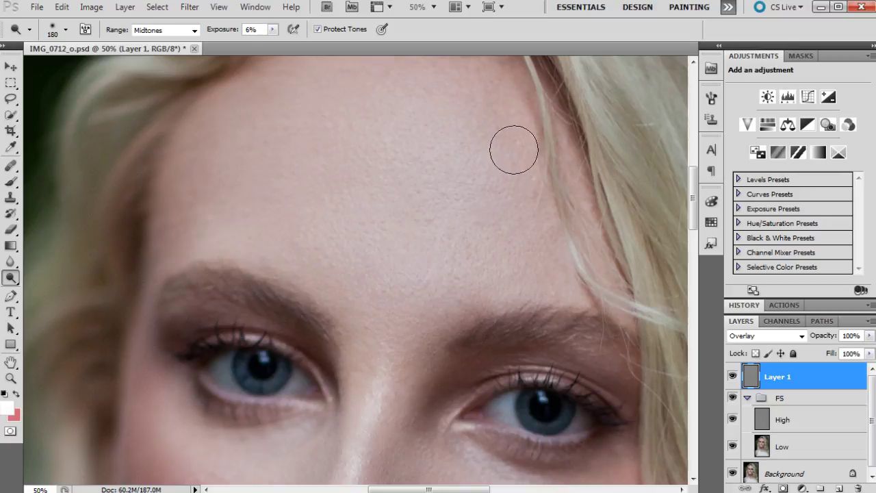
drag(692, 198, 692, 261)
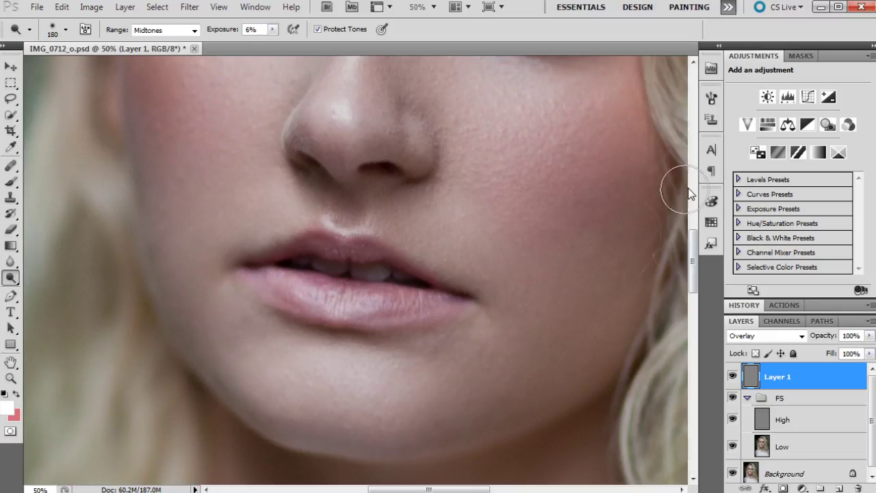
drag(693, 244, 693, 231)
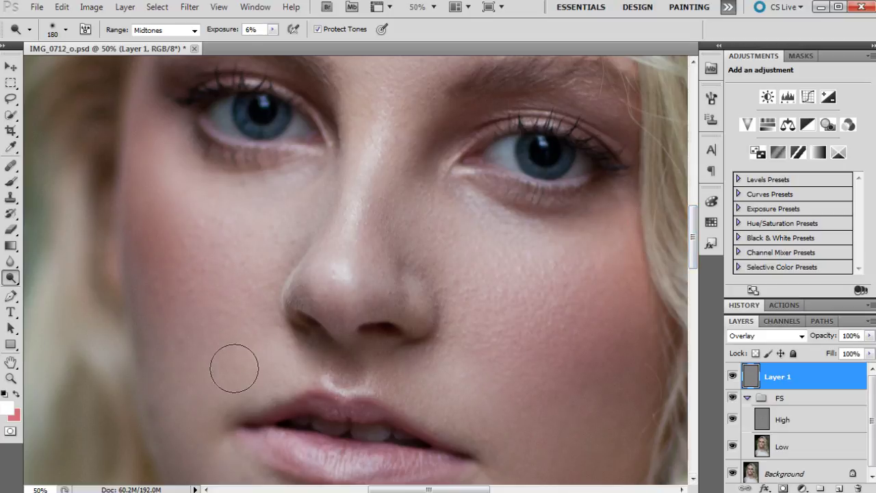
drag(693, 236, 693, 223)
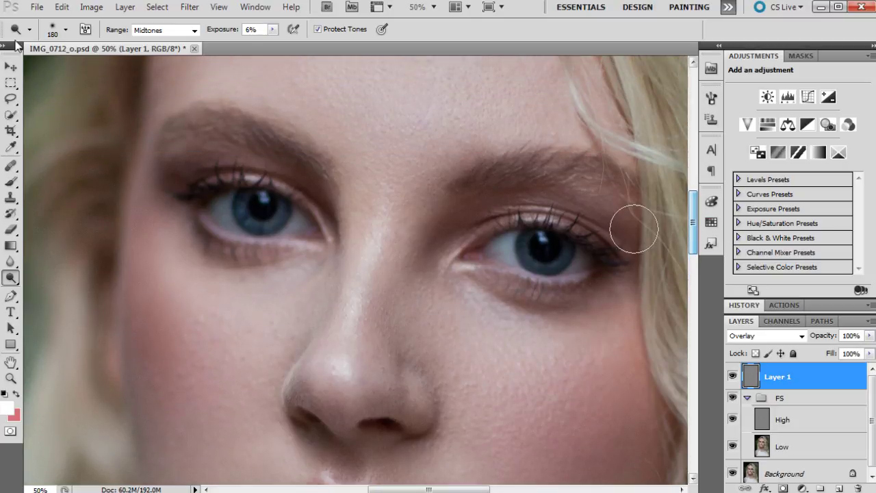
Step: Dodge the midtones along the upper eyelids with a 75 px brush
click(66, 30)
key(Return)
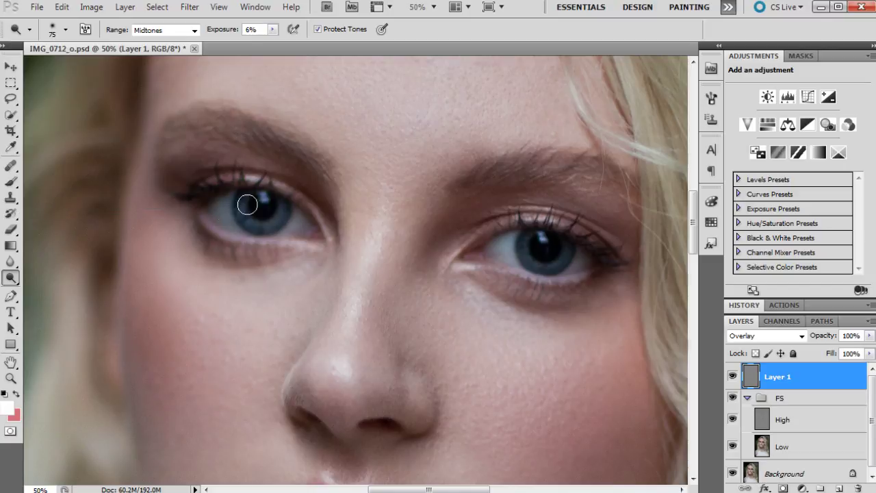
drag(532, 214, 510, 214)
drag(632, 219, 553, 202)
Step: Set the Dodge range to Highlights and brighten the highlight on the upper eyelid
click(135, 34)
click(144, 69)
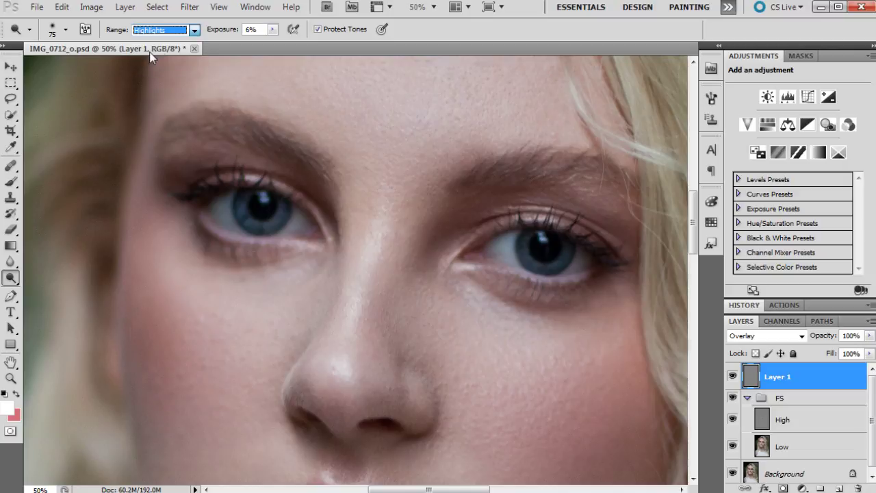
drag(512, 217, 526, 214)
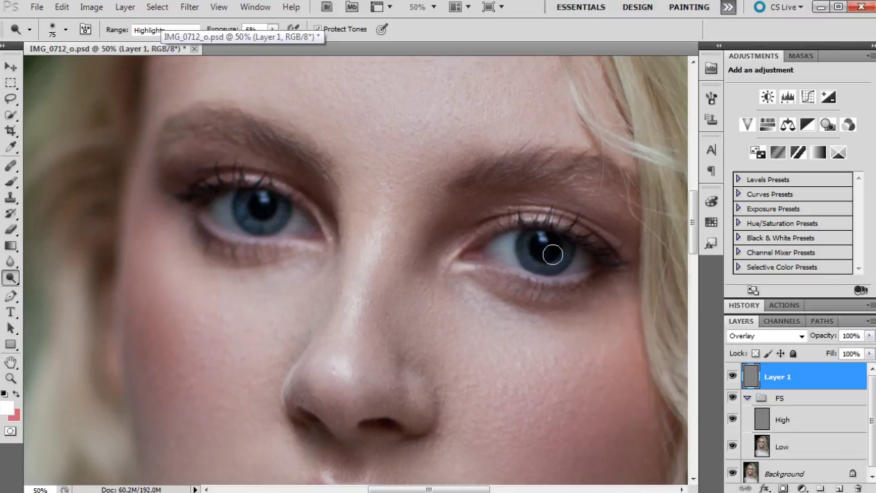
Step: Dodge the highlights on the nose, brow bone and under-eye area with 127 px and 160 px brushes
click(66, 29)
click(95, 69)
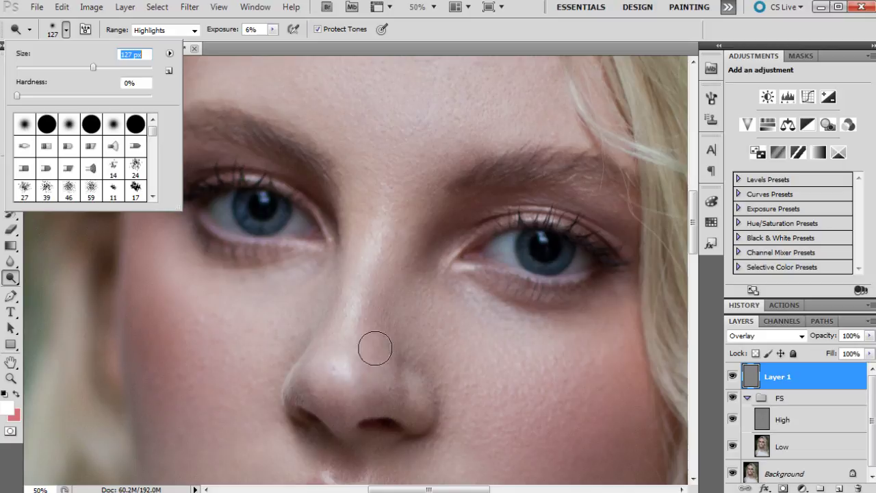
key(Return)
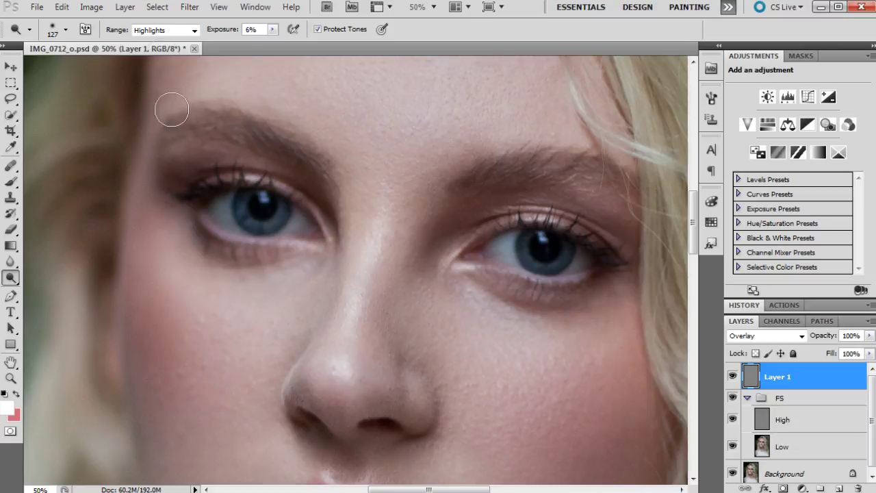
click(68, 30)
click(195, 138)
click(67, 30)
text(160)
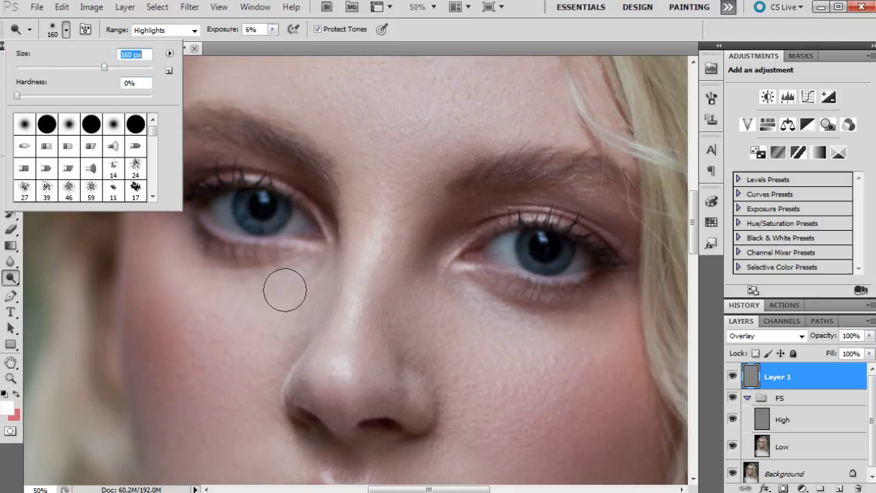
key(Return)
Step: Dodge the highlights on the chin and around the mouth with a 308 px brush
drag(693, 221, 693, 255)
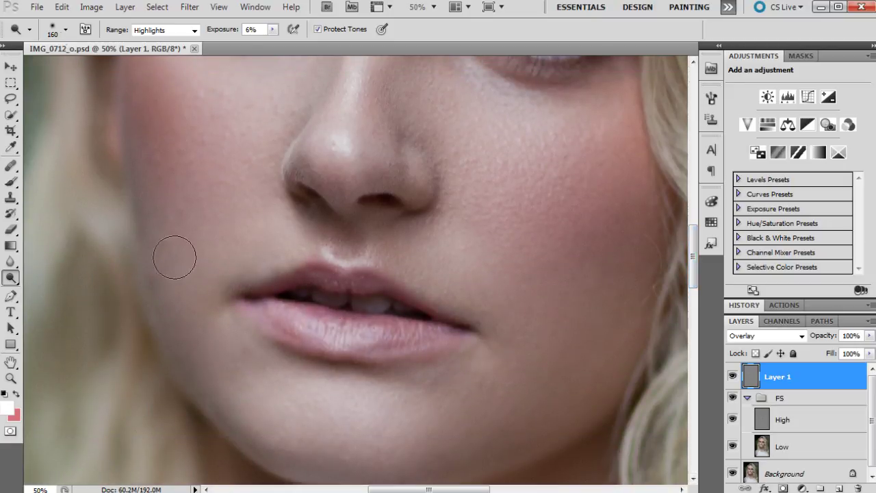
click(67, 30)
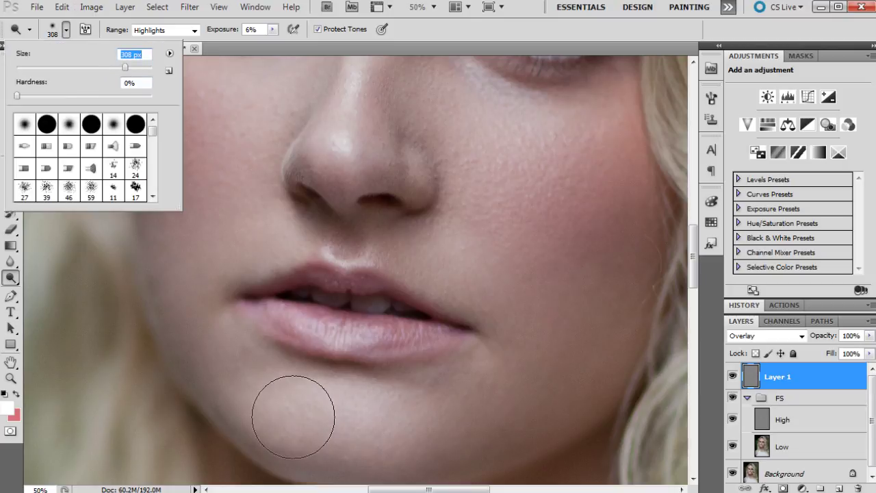
key(Return)
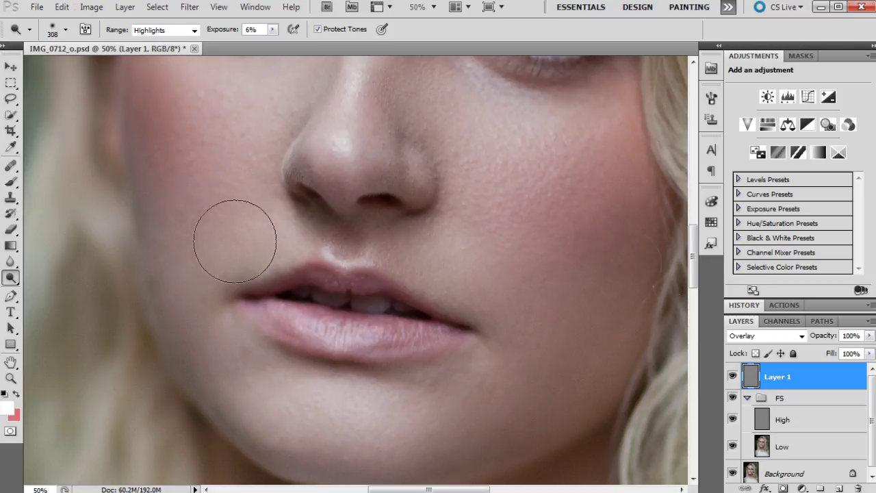
Step: Dodge the forehead highlights with a 569 px brush
drag(694, 255, 693, 200)
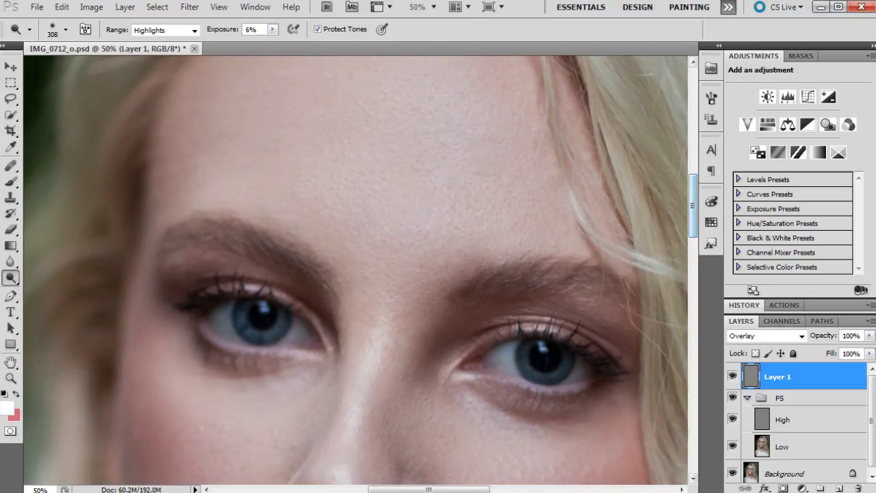
click(66, 30)
click(135, 68)
key(Return)
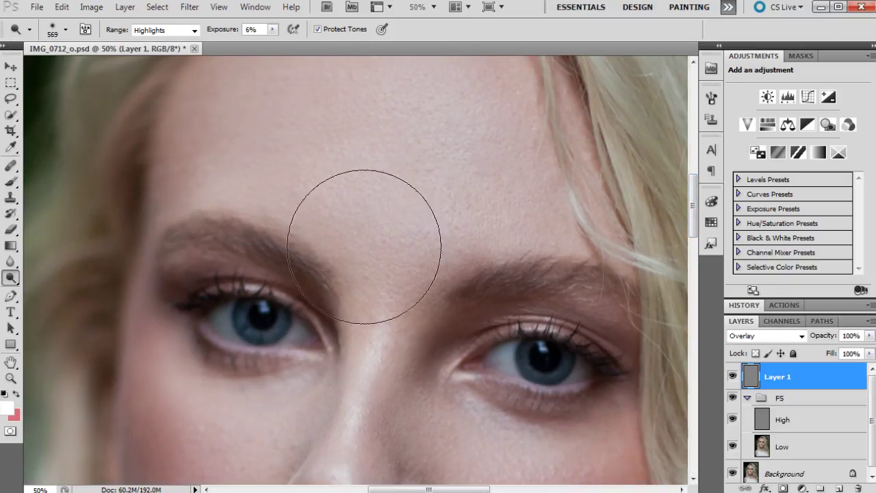
drag(693, 205, 693, 229)
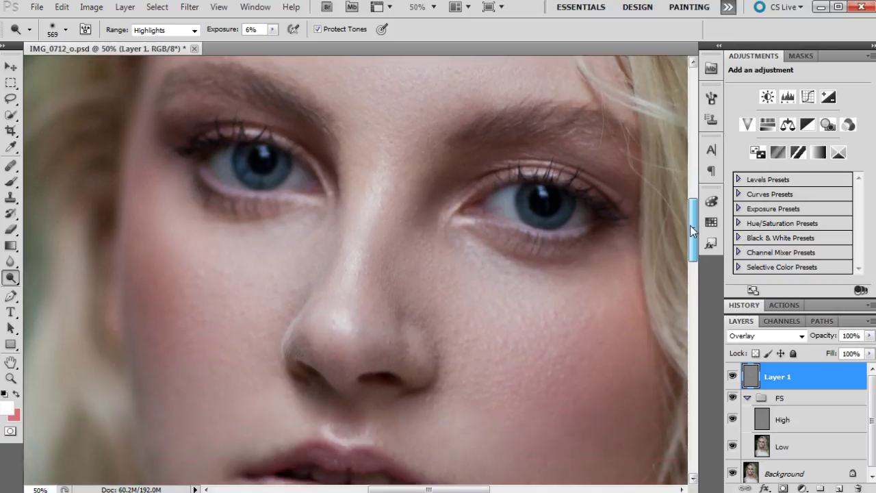
Step: Dodge the small highlights of the face with a 52 px brush
click(55, 34)
double_click(130, 54)
text(52)
key(Return)
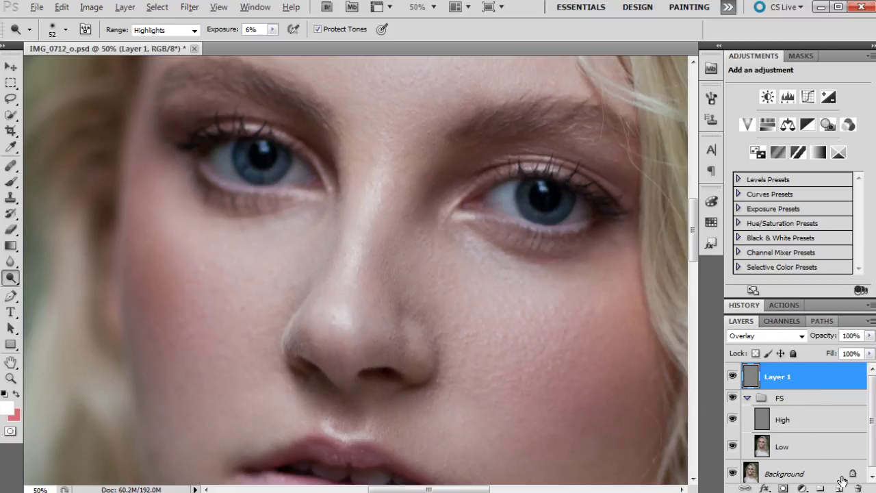
Step: Add a second layer above Layer 1 in Overlay mode, filled with the neutral 50% gray
key(ctrl+shift+n)
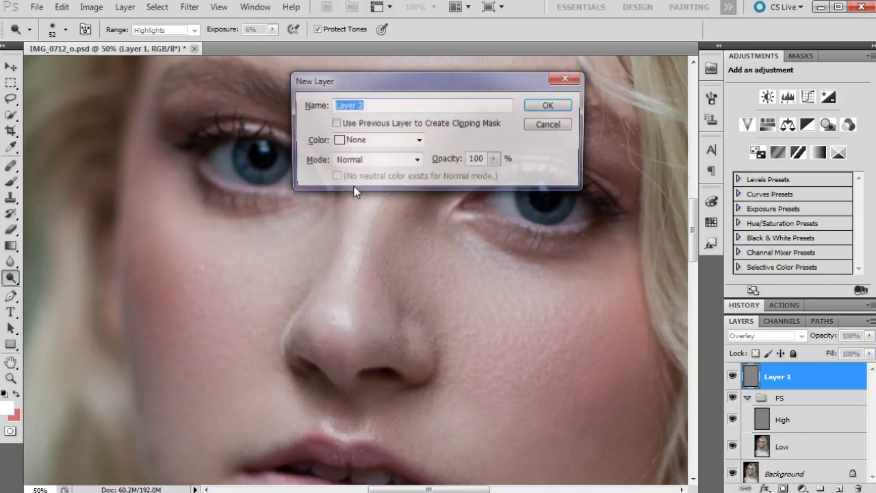
click(375, 160)
click(359, 343)
click(356, 178)
click(546, 106)
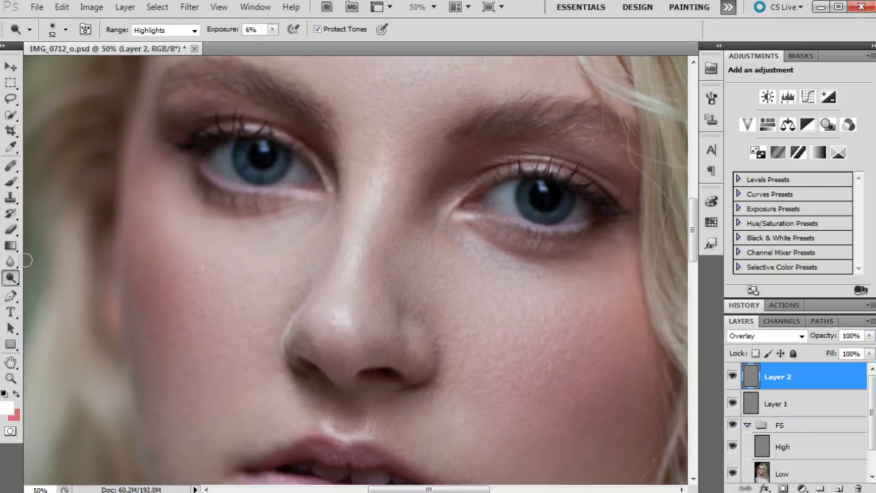
Step: Switch to the Burn tool and set its soft brush to 135 px
drag(11, 281, 69, 288)
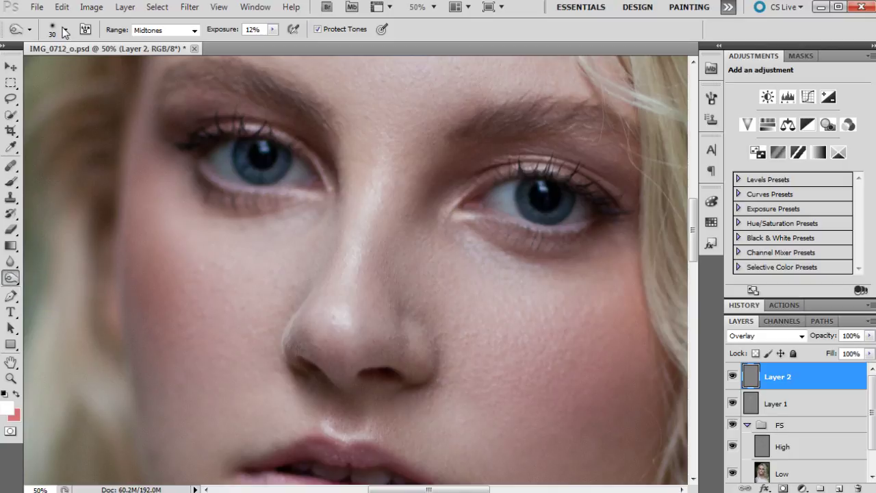
click(65, 30)
double_click(137, 54)
text(135)
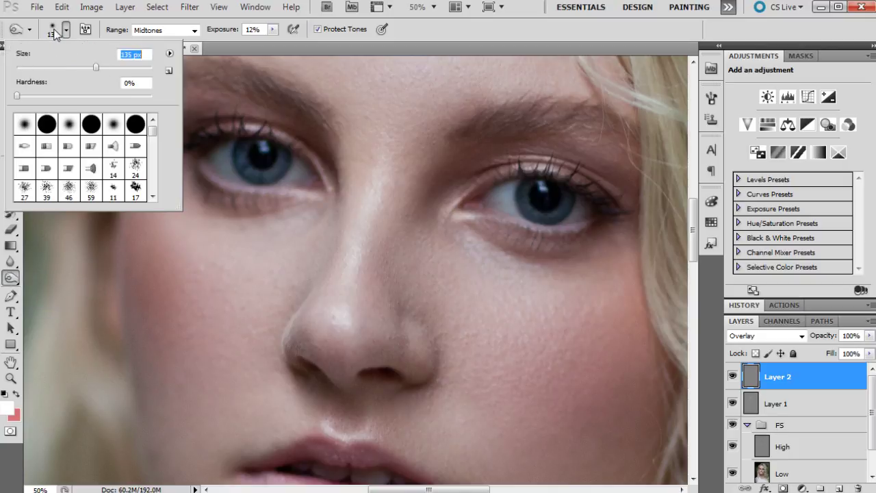
key(Return)
Step: Burn the midtones along the sides of the cheeks and the jawline at 12% exposure
mouse_move(693, 231)
mouse_down()
mouse_move(694, 254)
mouse_move(694, 235)
mouse_up()
click(193, 32)
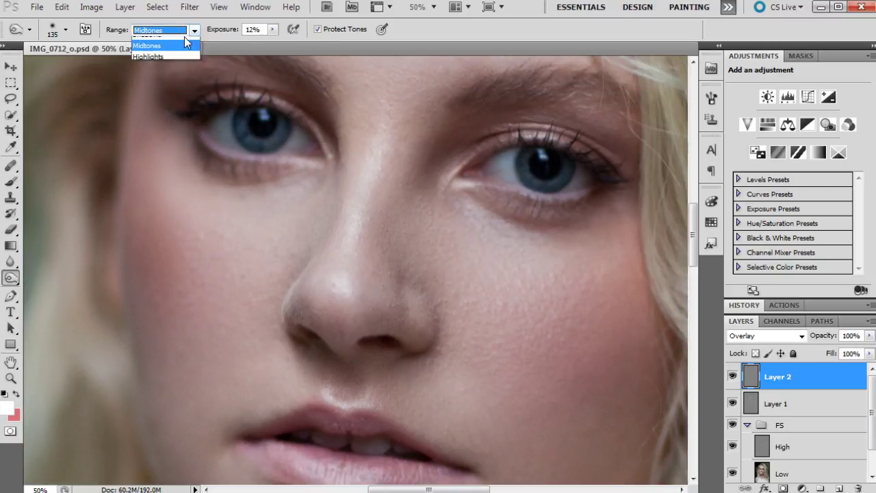
click(193, 32)
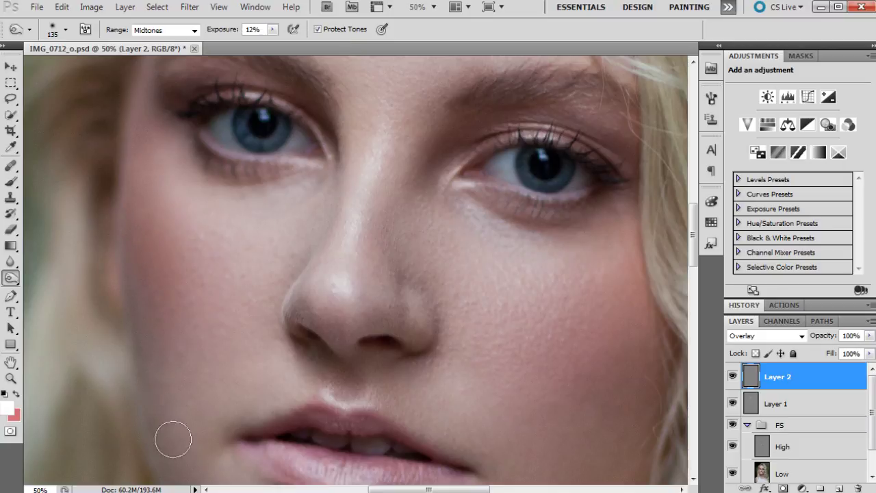
scroll(684, 236, down, 5)
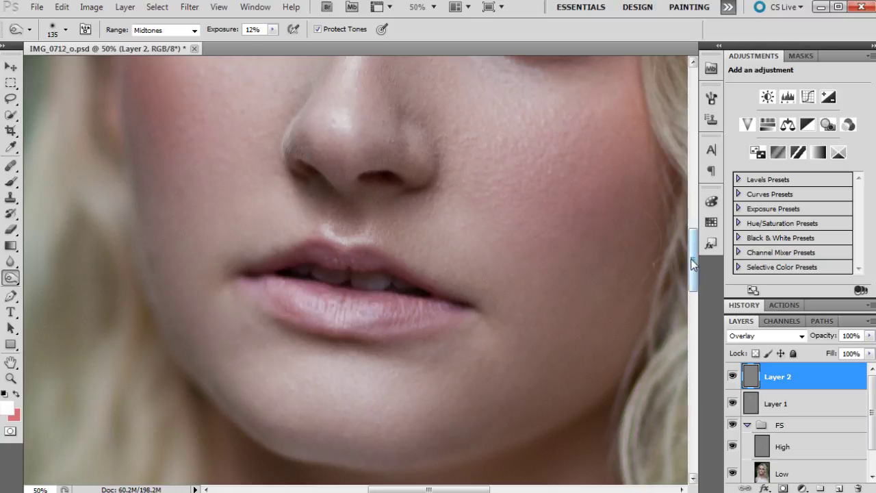
scroll(674, 274, up, 5)
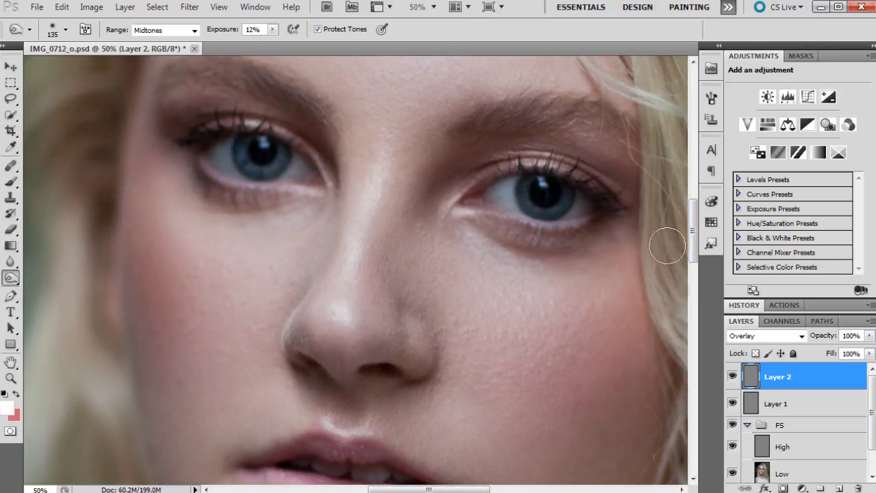
Step: Reduce the Burn brush to 11 px and darken fine details in the eyebrows
scroll(677, 236, up, 3)
click(66, 29)
click(27, 66)
click(196, 177)
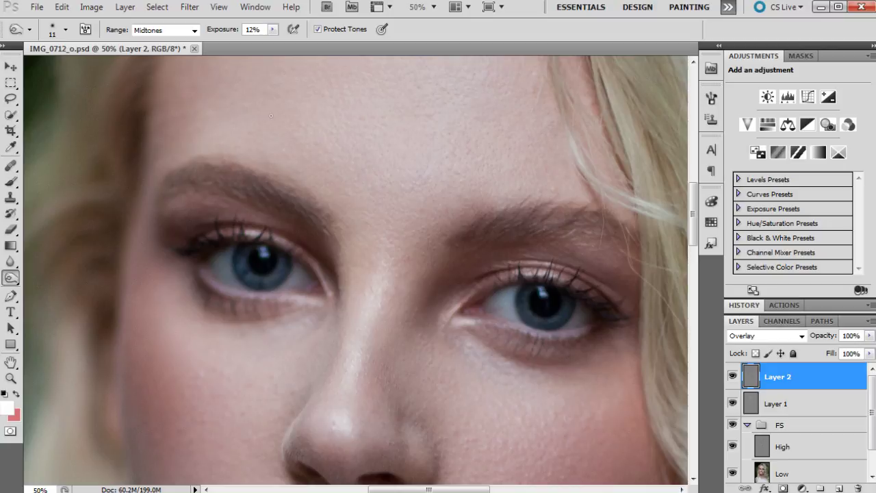
click(65, 30)
click(553, 219)
Step: Burn around the eyes with a 27 px brush and undo the last stroke
click(65, 30)
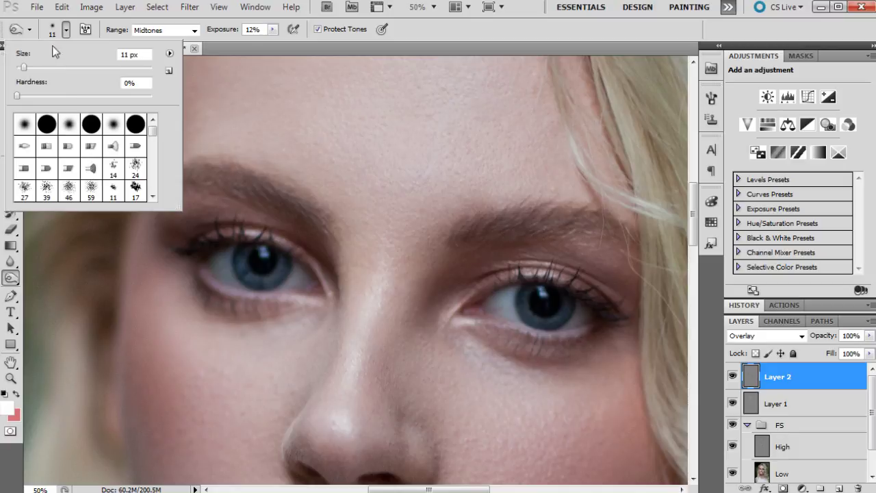
click(52, 34)
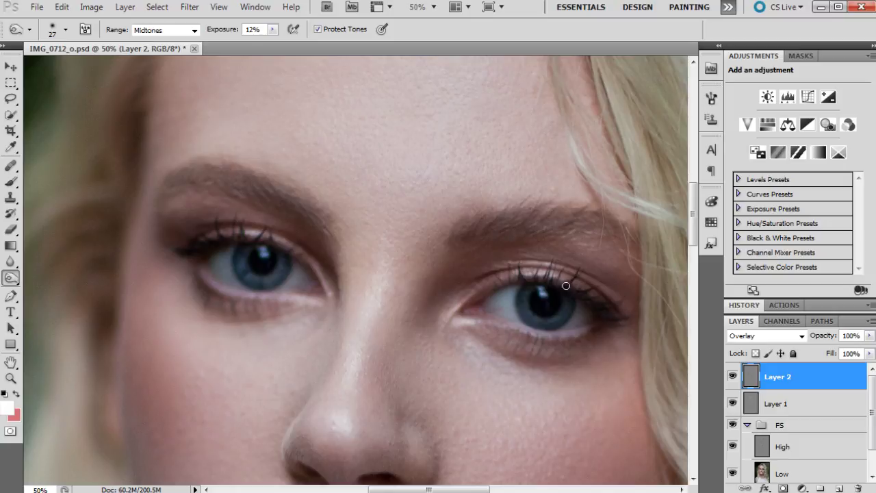
key(ctrl+alt+z)
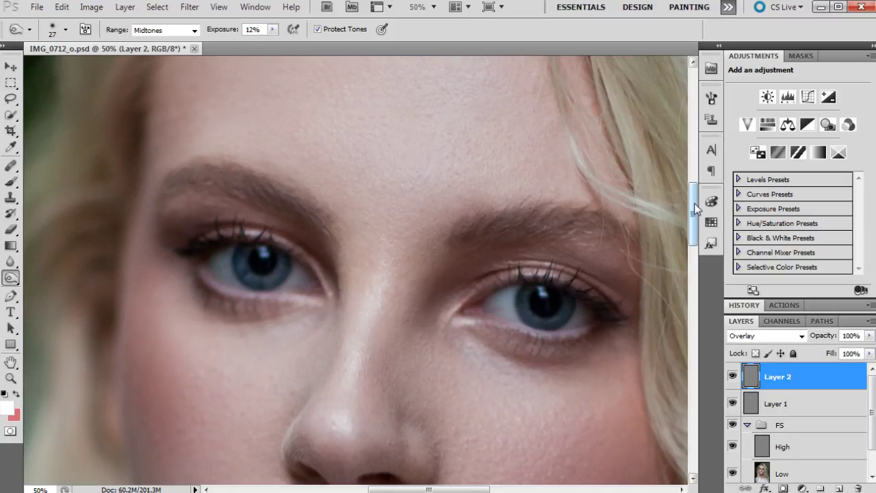
drag(692, 209, 694, 214)
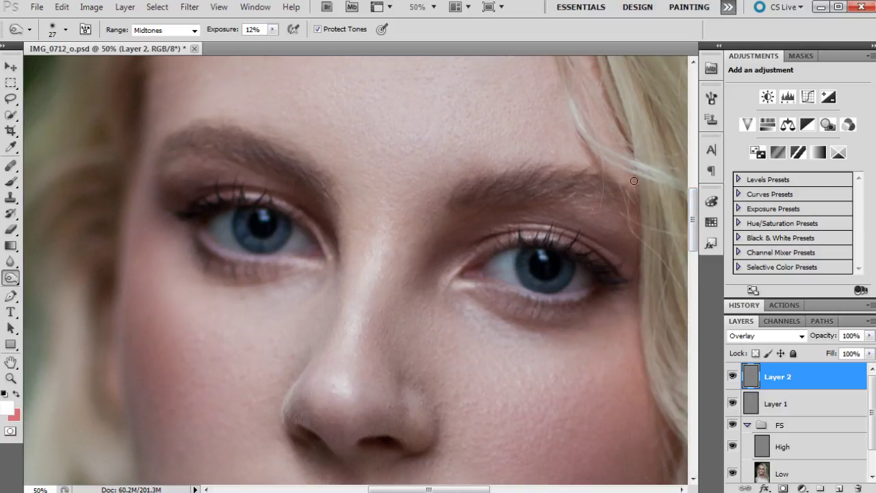
Step: Switch to the Dodge tool, set its range to Midtones, and make Layer 1 the active layer
drag(690, 218, 694, 237)
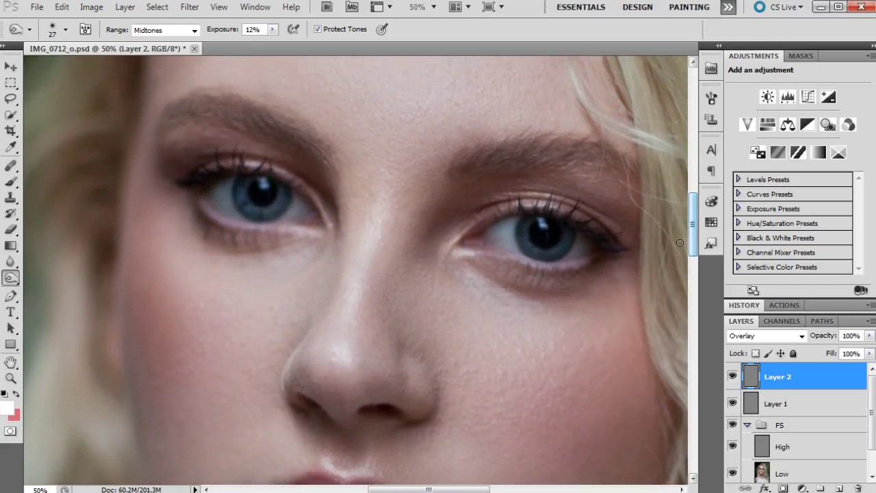
right_click(21, 284)
click(55, 292)
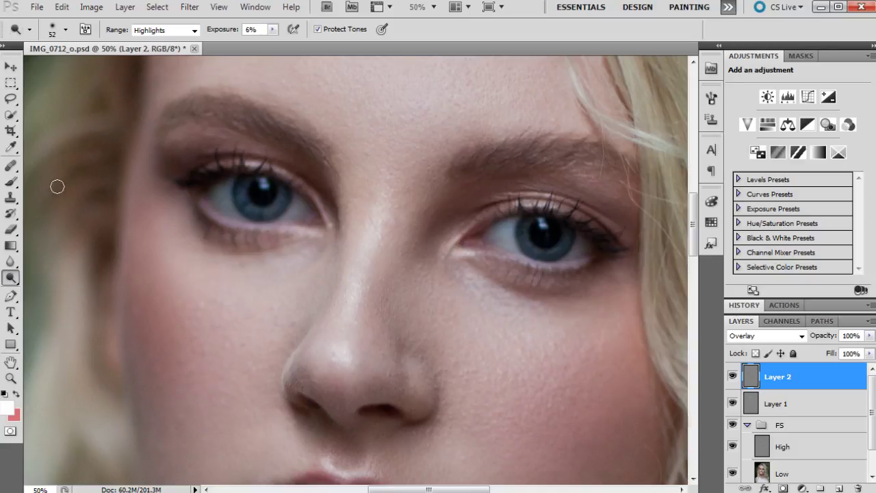
click(164, 30)
click(150, 51)
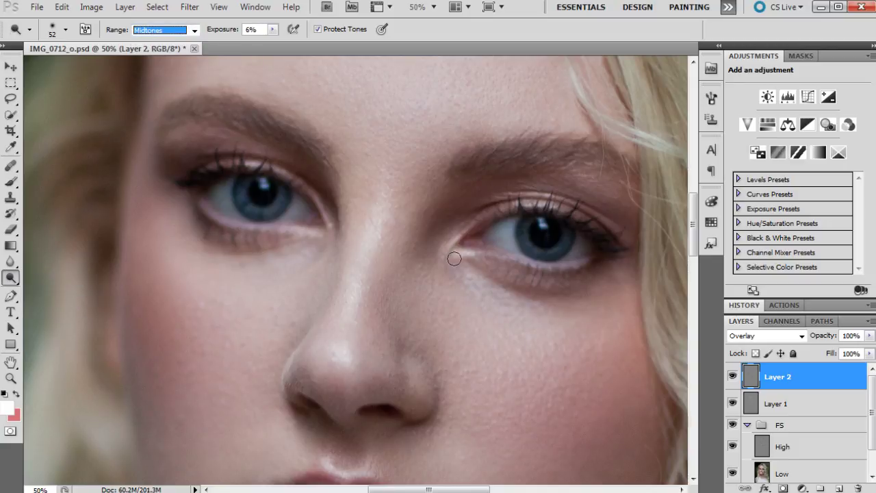
key(alt+bracketleft)
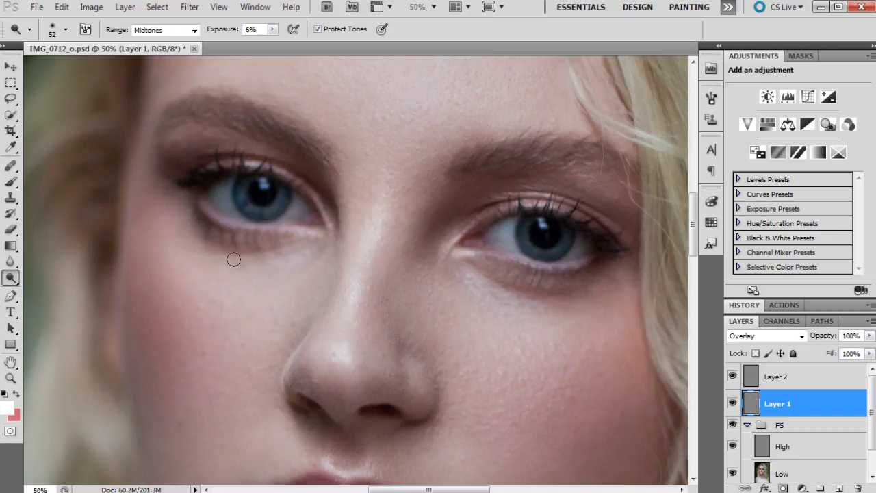
Step: Make Layer 2 active, switch to the Burn tool, and enlarge its soft brush to 339 px
click(776, 378)
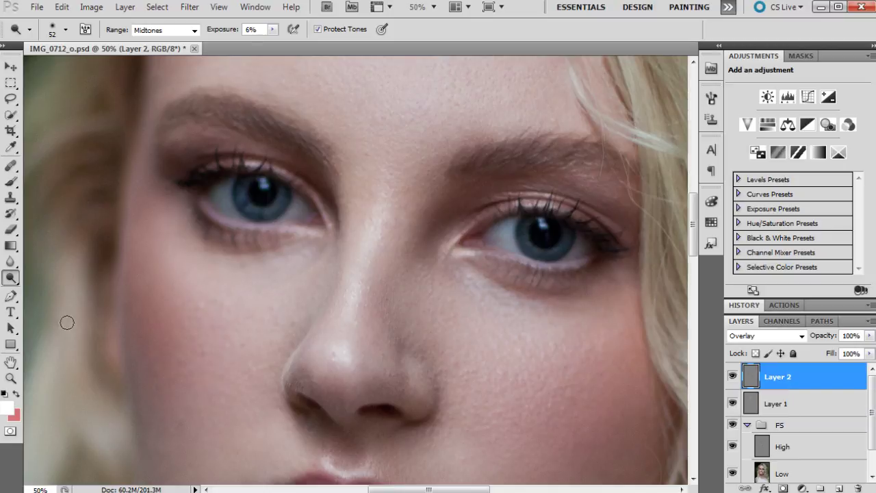
key(z)
right_click(419, 196)
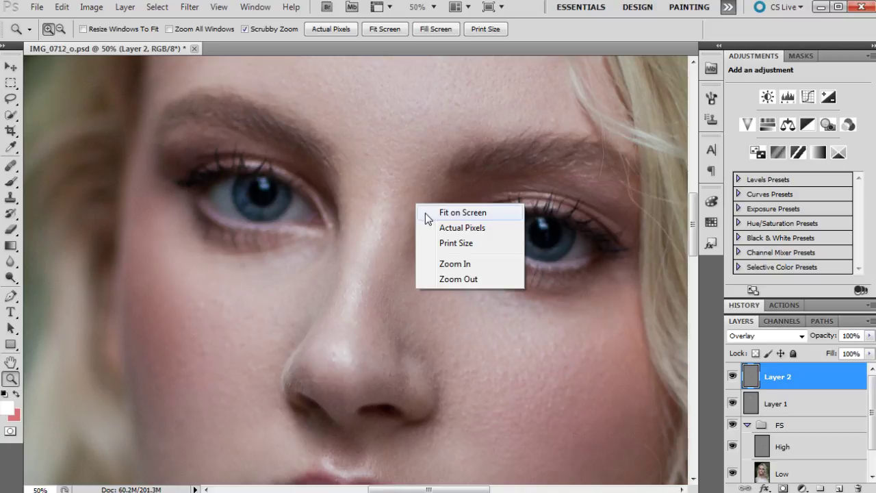
click(425, 210)
click(376, 207)
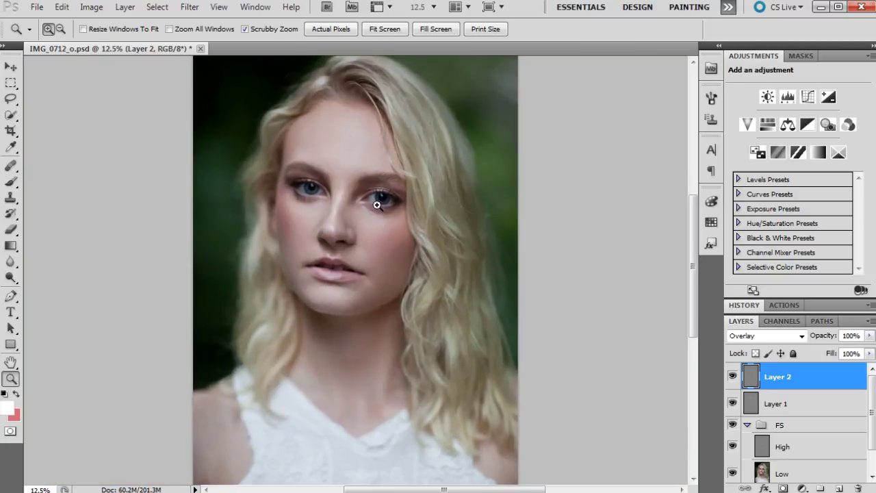
click(383, 209)
drag(11, 278, 54, 291)
click(65, 29)
click(94, 67)
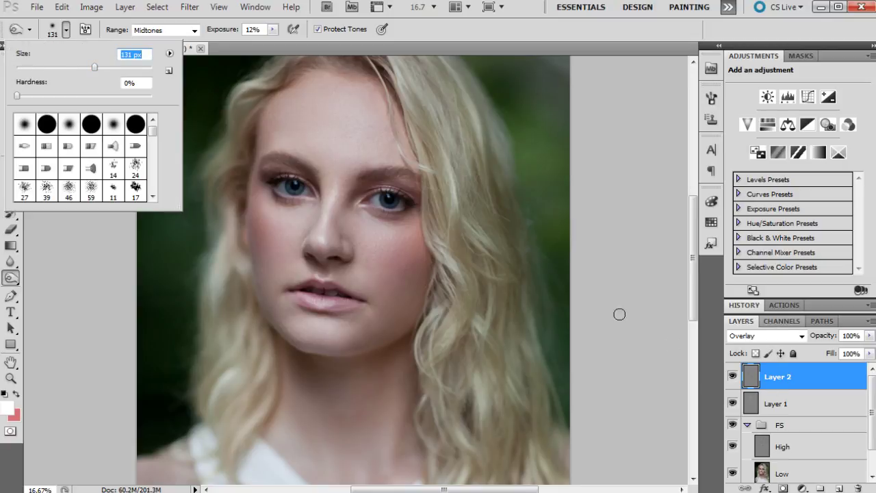
click(129, 68)
key(Return)
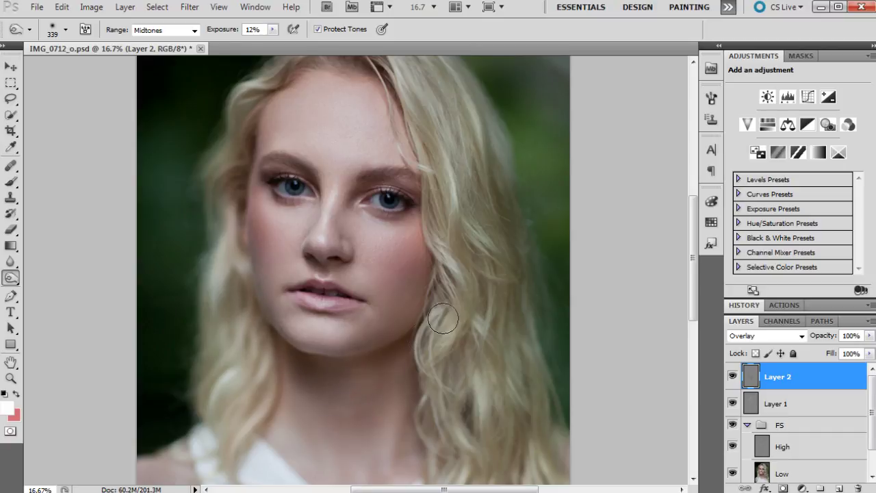
Step: Burn the midtones along the hairline and through the hair on both sides of the face at 12% exposure
drag(293, 83, 260, 148)
mouse_move(431, 410)
mouse_down()
mouse_move(453, 248)
mouse_move(427, 315)
mouse_move(445, 240)
mouse_move(459, 225)
mouse_move(383, 120)
mouse_move(408, 157)
mouse_move(368, 81)
mouse_move(307, 88)
mouse_up()
mouse_move(234, 265)
mouse_down()
mouse_move(249, 289)
mouse_move(262, 400)
mouse_up()
Step: Switch to the Dodge tool with the Highlights range, make Layer 1 active, and set the brush size to 191 px
right_click(18, 278)
click(68, 276)
click(165, 29)
click(147, 64)
click(66, 29)
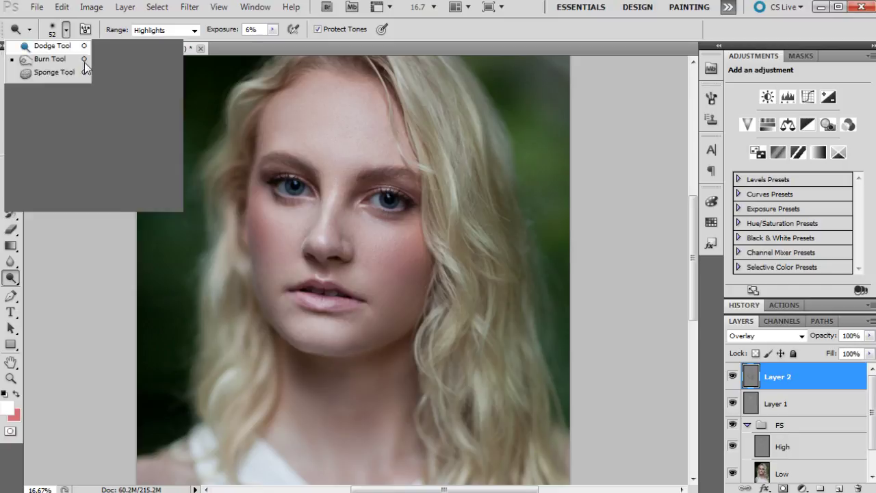
click(776, 406)
click(65, 29)
drag(86, 67, 117, 68)
Step: Dodge the highlights in the hair from the crown to the lower waves at 6% exposure
drag(443, 124, 439, 195)
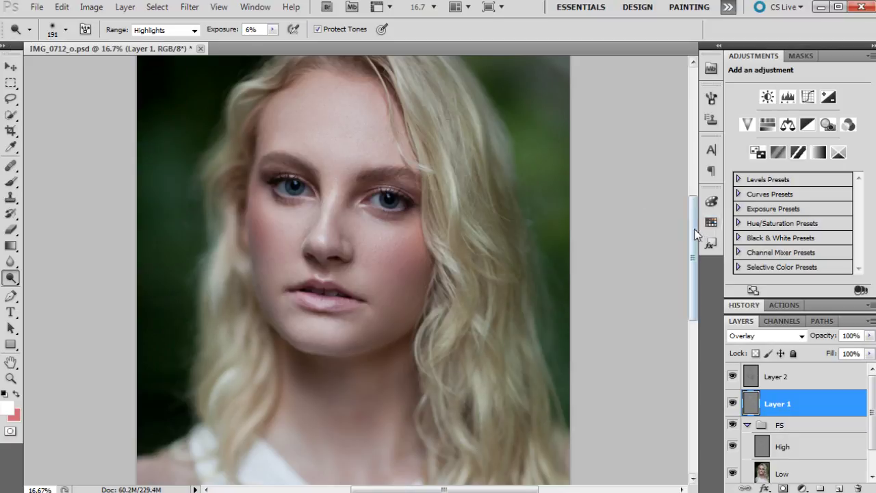
scroll(692, 225, up, 3)
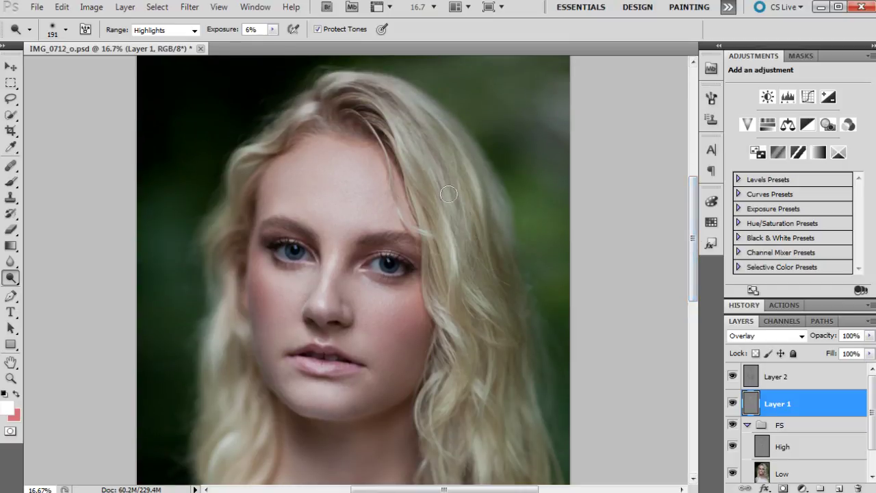
scroll(692, 229, down, 4)
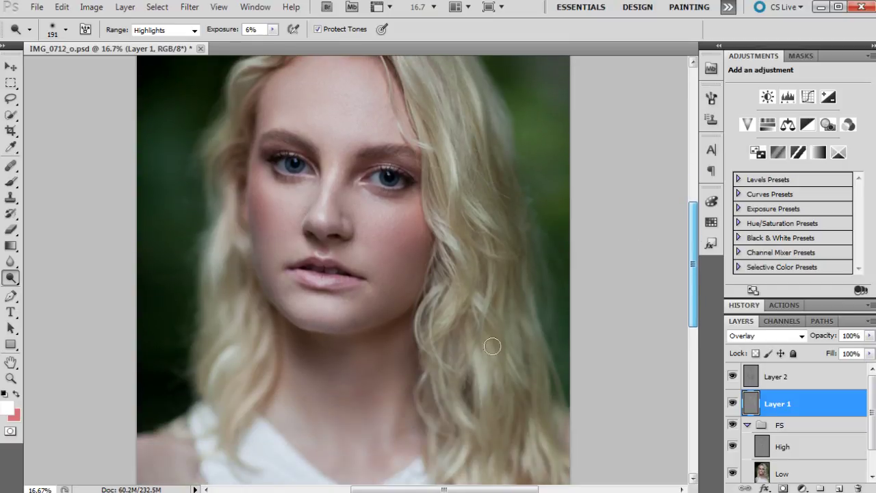
scroll(693, 301, down, 4)
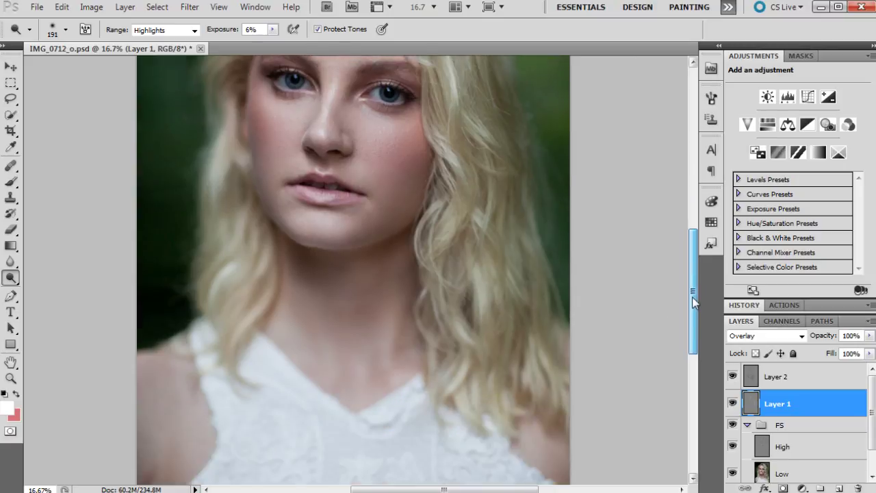
scroll(693, 301, down, 2)
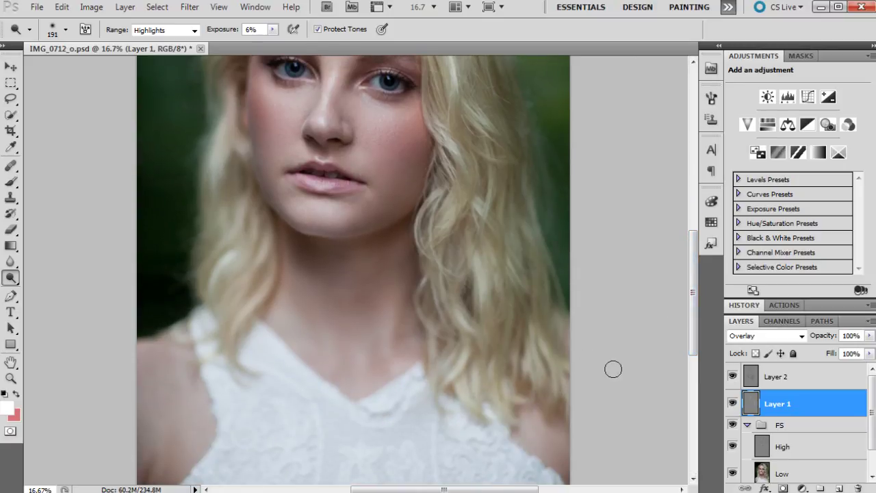
scroll(682, 301, up, 5)
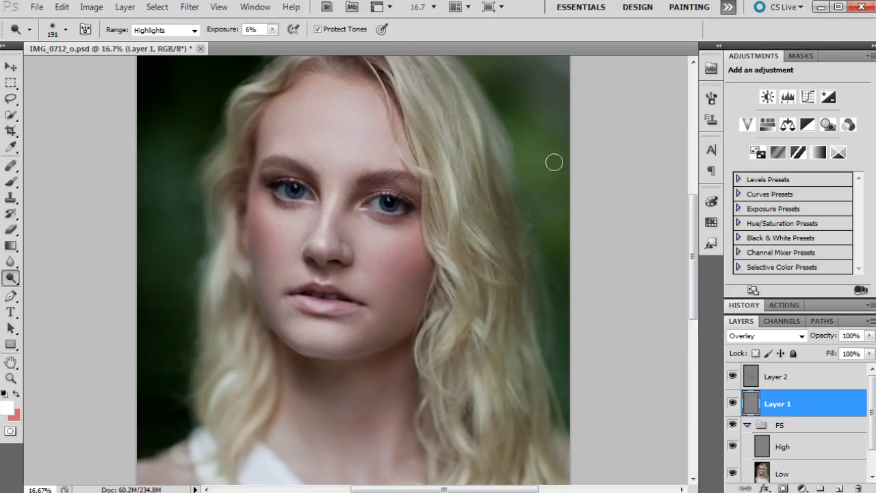
scroll(693, 277, up, 3)
scroll(693, 278, down, 3)
Step: Clone skin over the dark area above the mouth corner on the Low layer and undo the last stroke
click(11, 378)
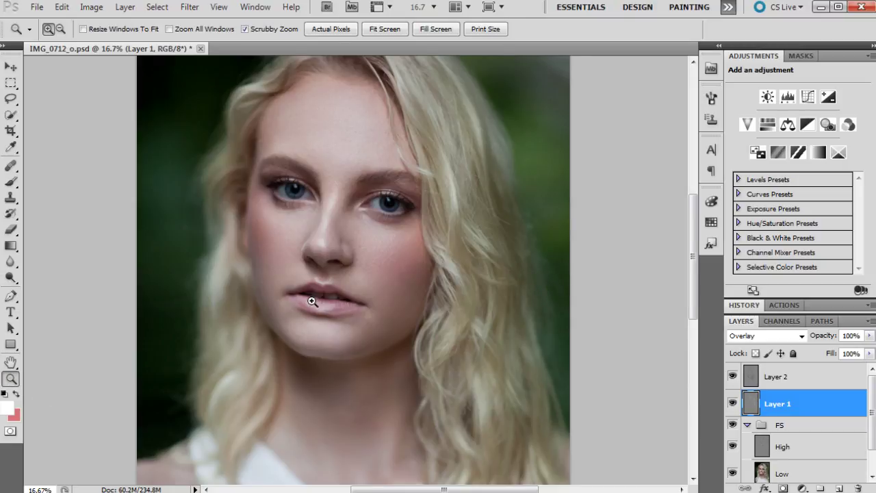
click(312, 302)
click(11, 166)
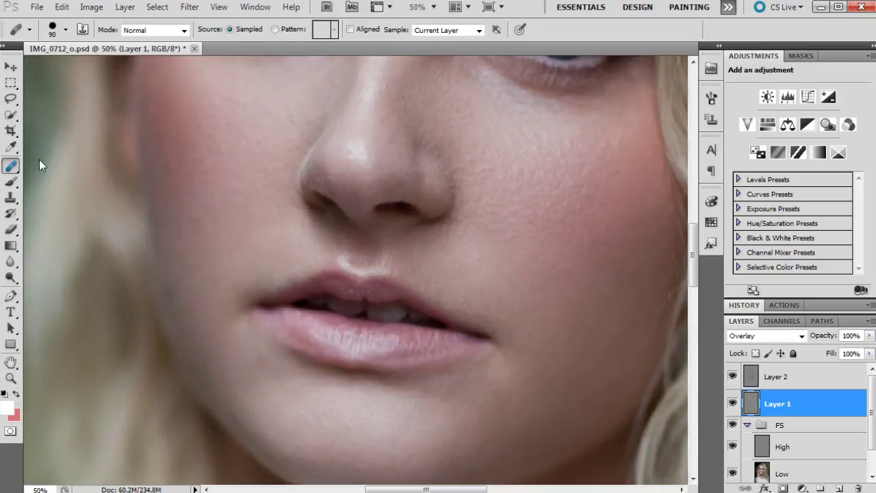
drag(873, 411, 872, 431)
click(817, 416)
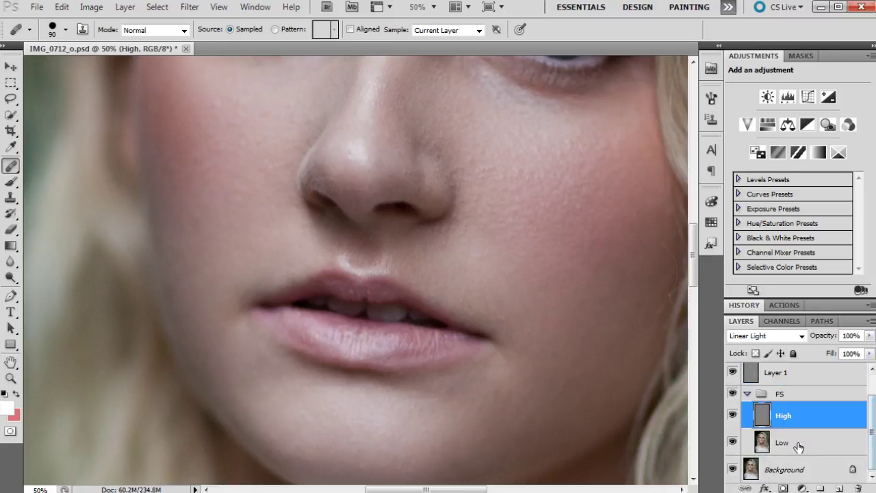
click(798, 443)
click(745, 411)
click(10, 197)
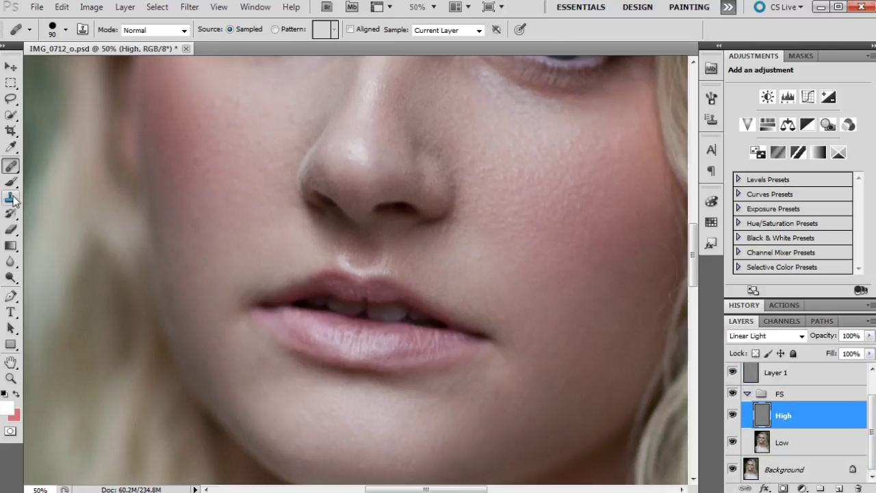
click(780, 443)
alt+click(316, 275)
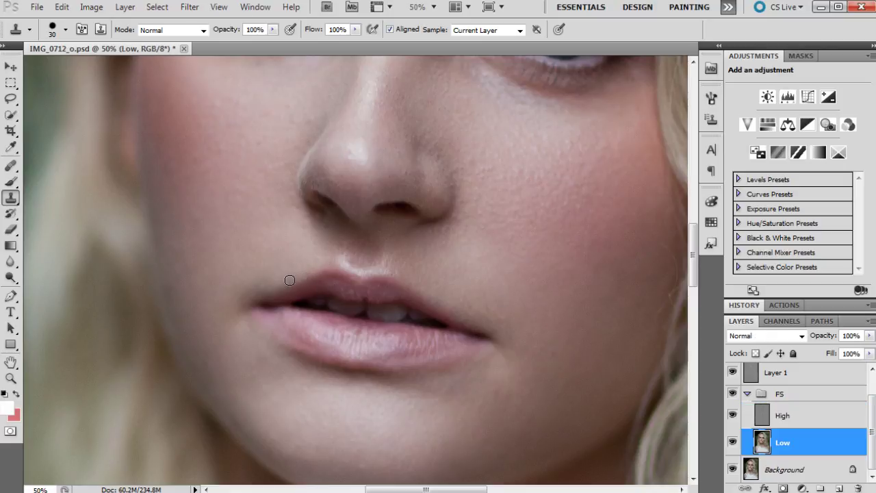
click(64, 10)
click(67, 21)
Step: Heal the skin above the mouth corner on the Low layer using a 14 px Healing Brush
click(11, 166)
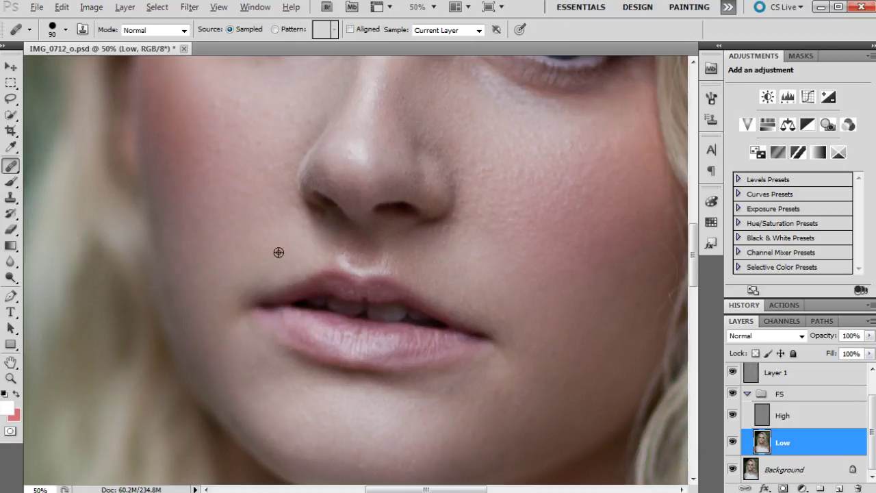
click(65, 30)
text(14)
key(Return)
Step: Compare the original IMG_0712_o.psd history snapshot with Snapshot 1 on the whole portrait
key(z)
right_click(459, 195)
click(467, 198)
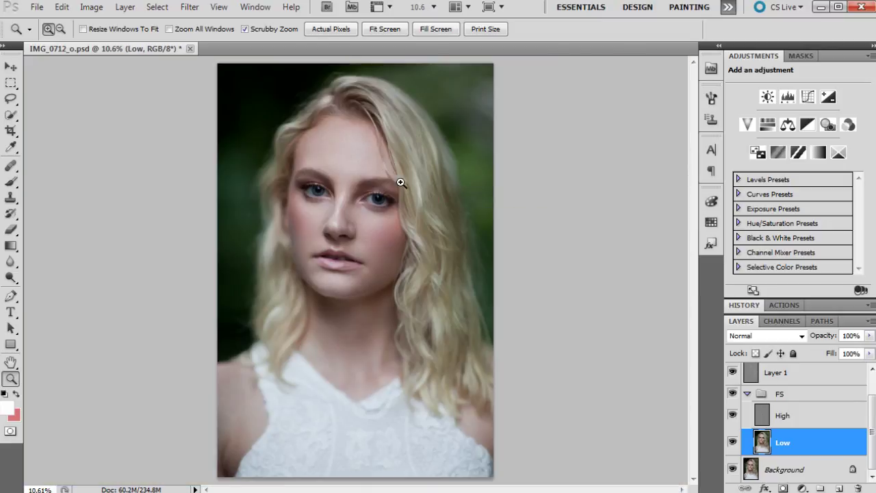
click(746, 305)
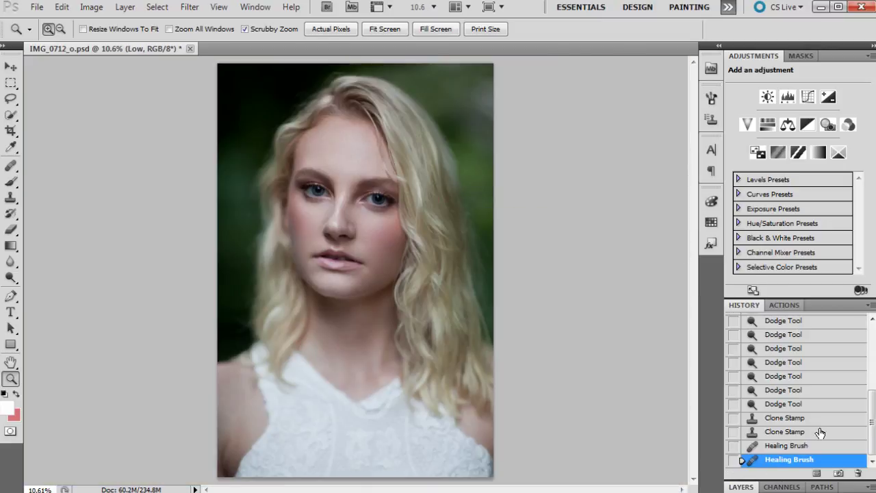
scroll(874, 449, up, 10)
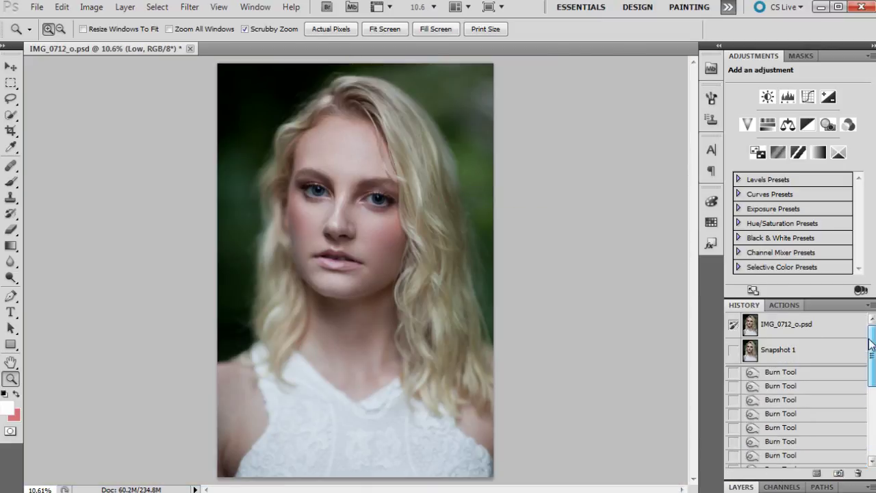
click(784, 326)
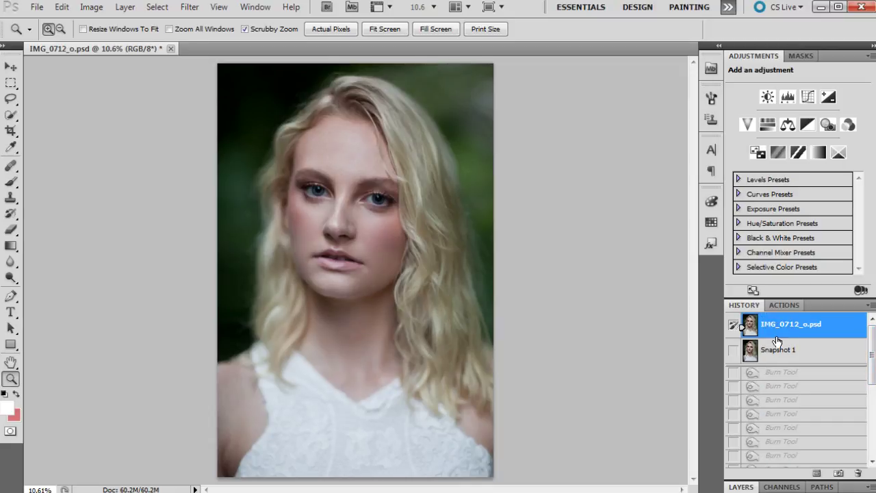
key(ctrl+shift+z)
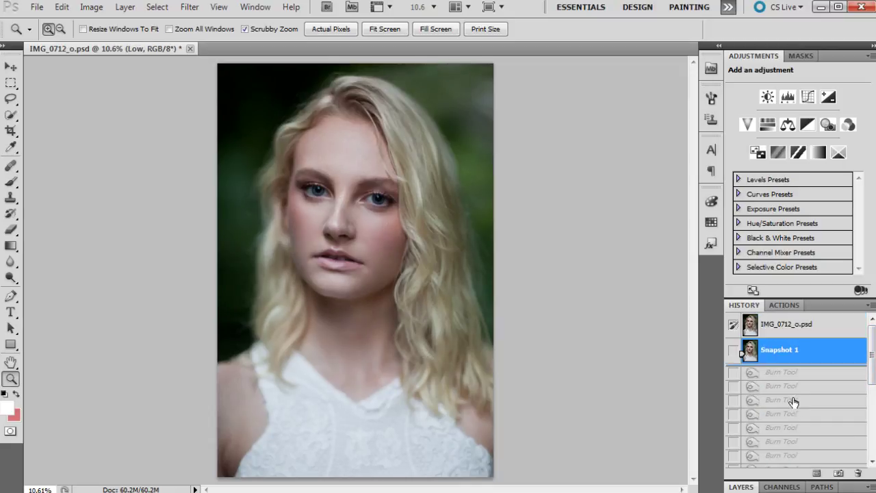
click(363, 235)
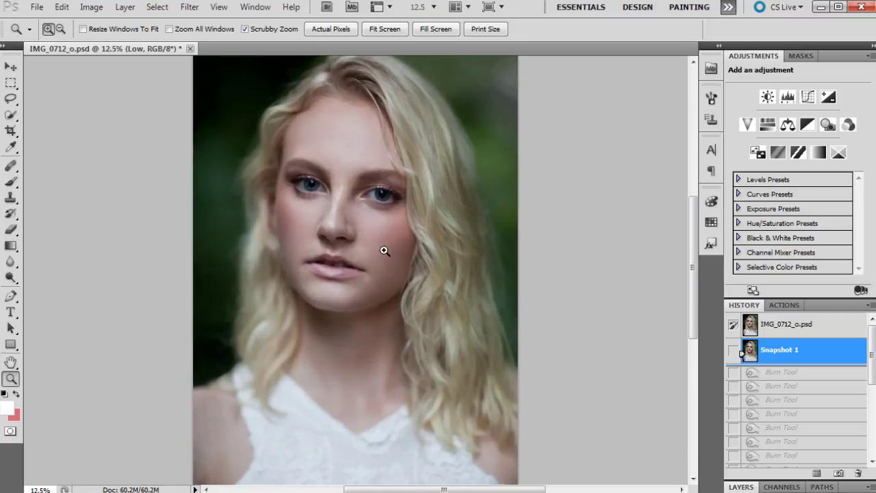
click(383, 245)
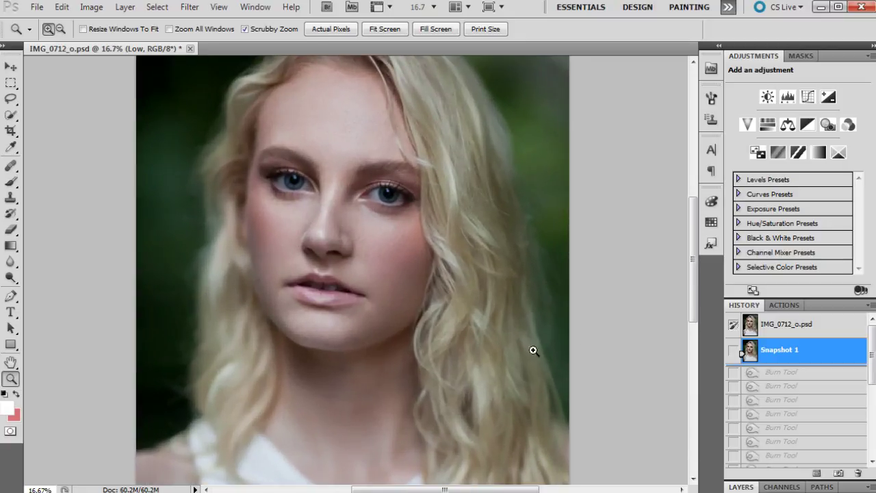
Step: Add a Curves adjustment layer directly above Layer 2
click(740, 487)
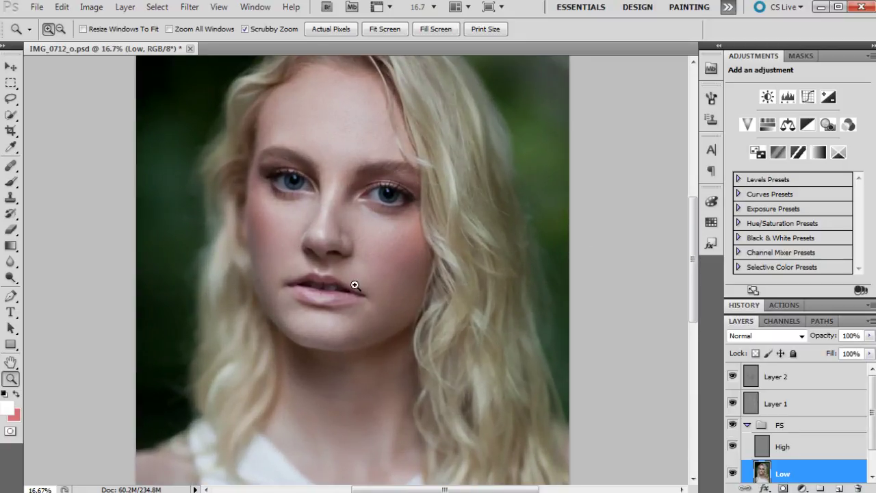
click(349, 117)
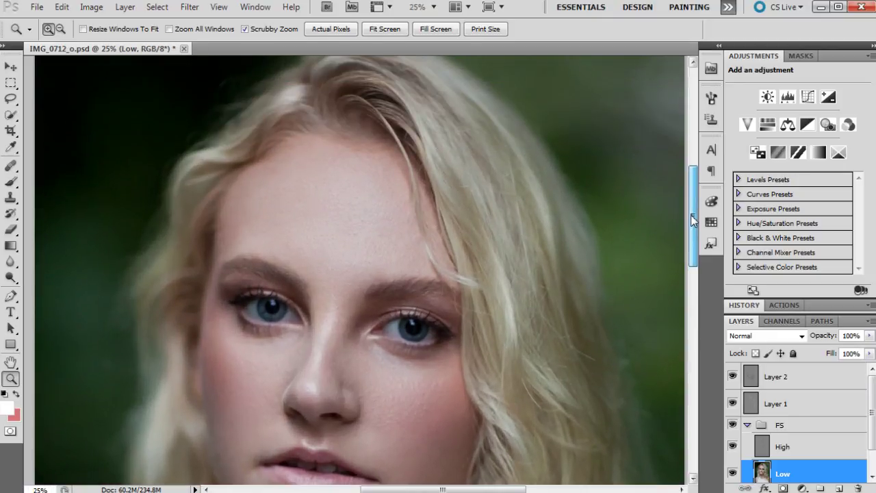
drag(693, 219, 694, 250)
right_click(389, 247)
click(416, 323)
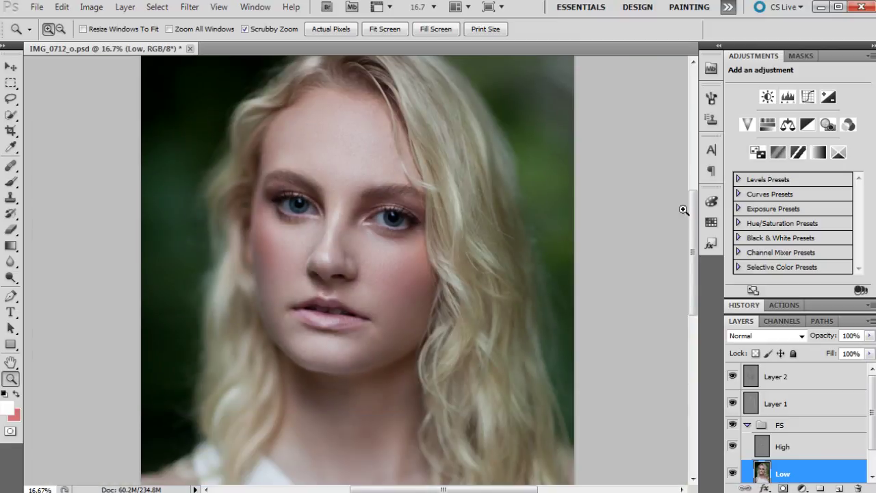
mouse_move(693, 205)
mouse_down()
mouse_move(693, 276)
mouse_move(693, 196)
mouse_up()
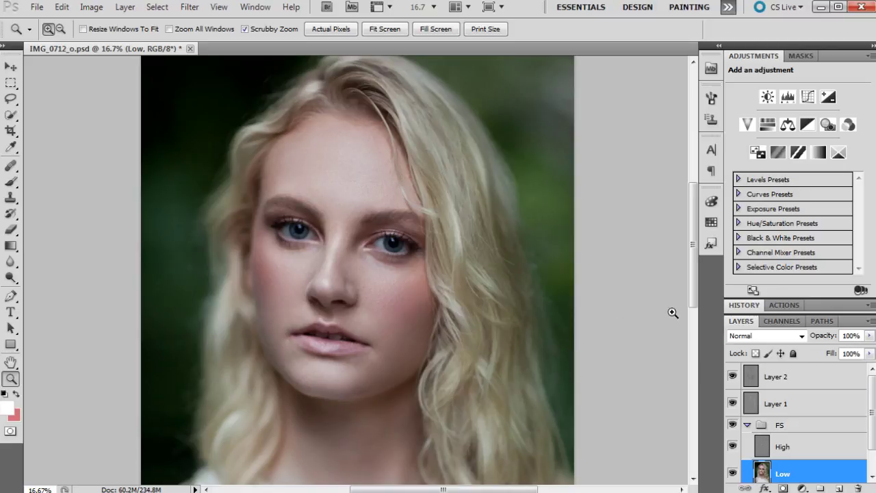
click(799, 383)
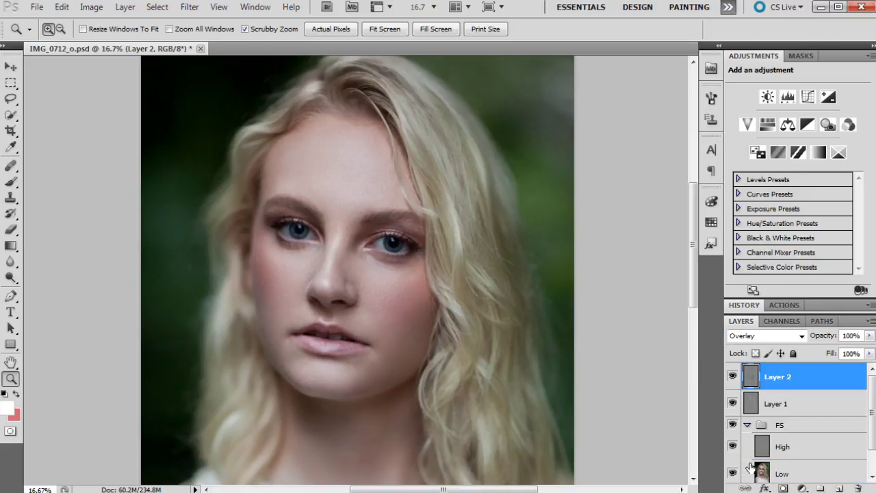
click(802, 488)
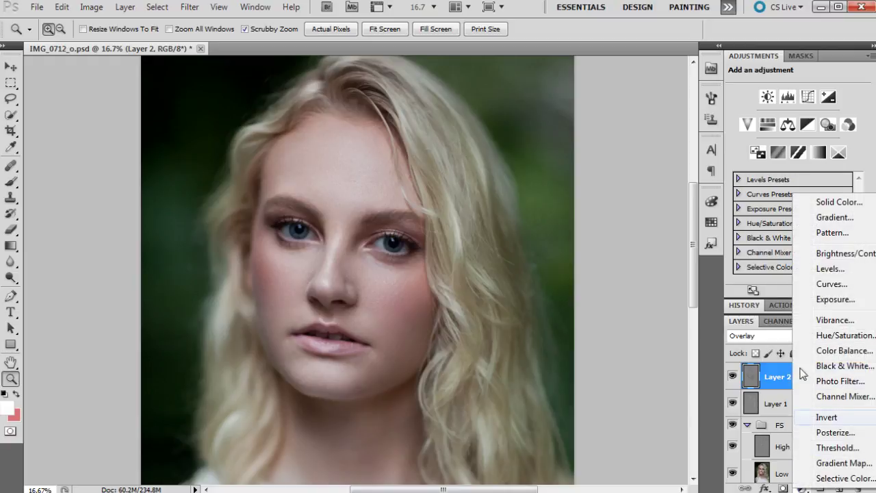
click(830, 284)
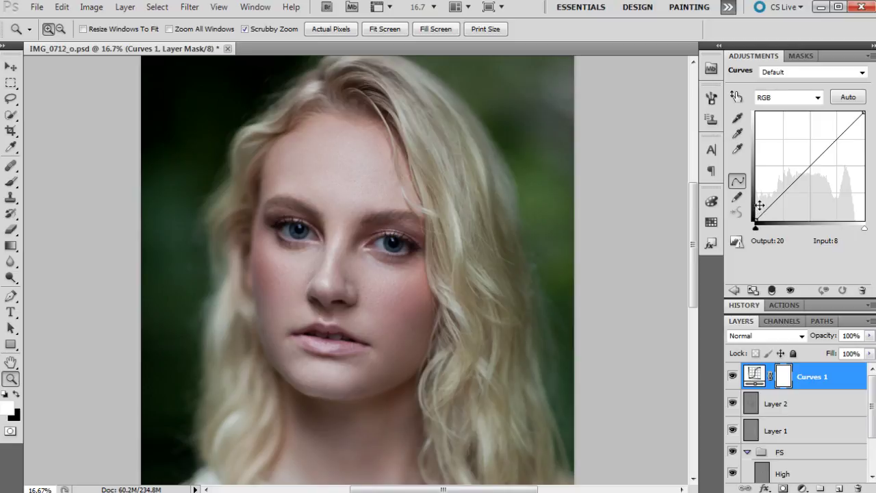
Step: Shape a matte RGB curve with a raised black point, lowered white point, anchored shadows and brightened midtones and highlights
drag(757, 218, 772, 200)
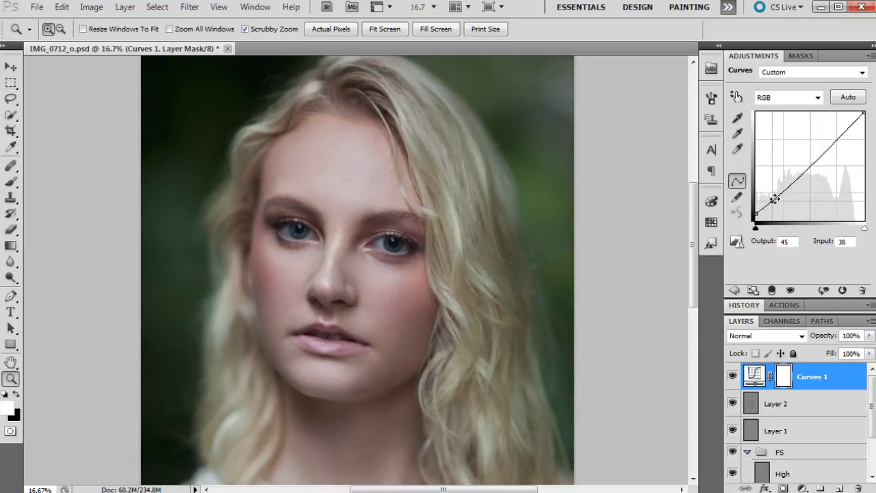
drag(794, 178, 792, 177)
click(771, 203)
drag(794, 175, 795, 176)
mouse_move(838, 136)
mouse_down()
mouse_move(846, 123)
mouse_move(835, 134)
mouse_move(869, 121)
mouse_move(837, 136)
mouse_up()
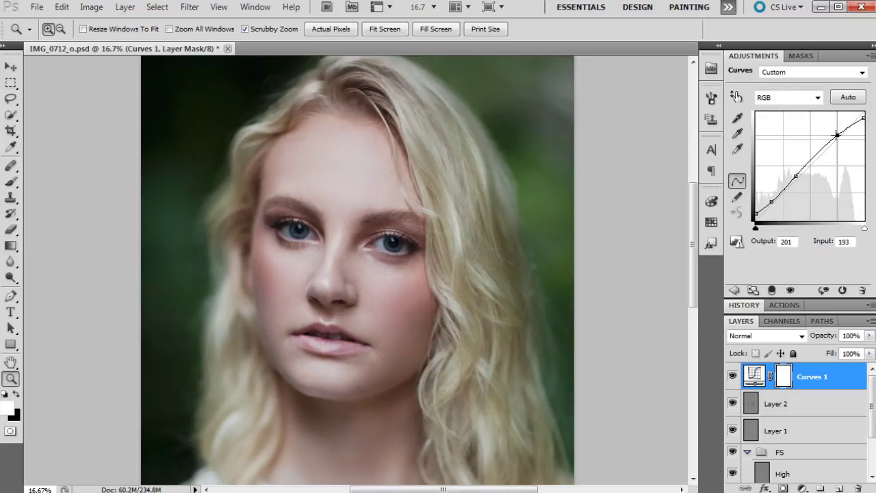
Step: Refine the RGB curve with an extra midtone point, the lower midtones at input 81, output 86 and the highlights at input 194, output 199
click(813, 155)
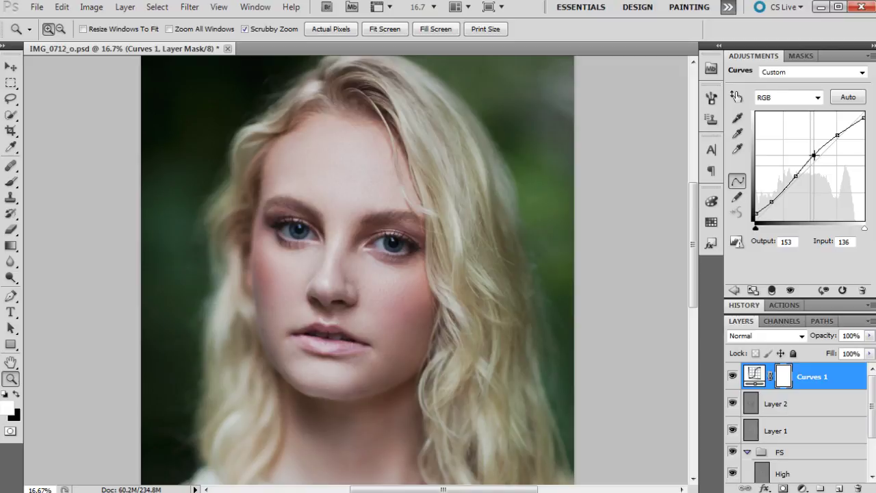
drag(813, 155, 840, 133)
click(837, 135)
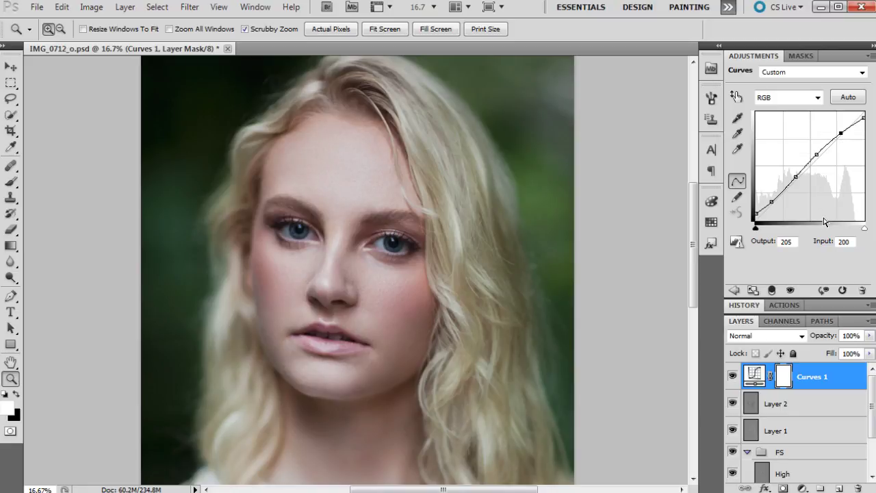
drag(840, 134, 790, 183)
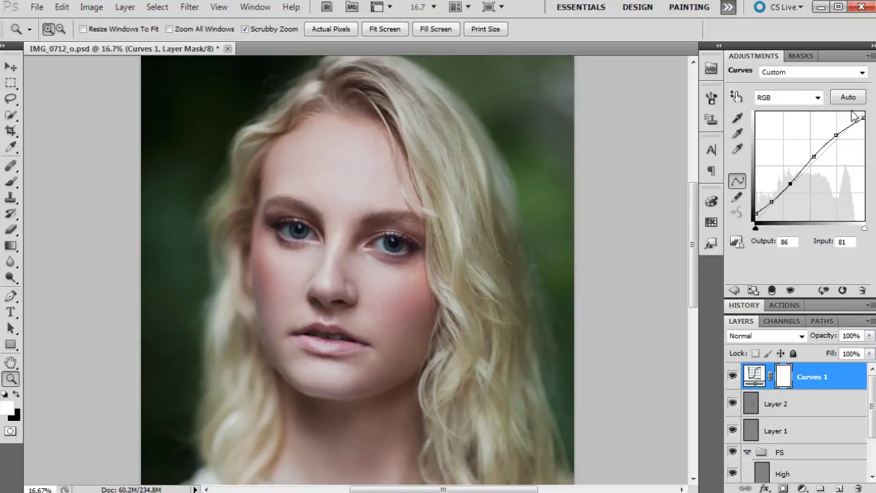
click(837, 134)
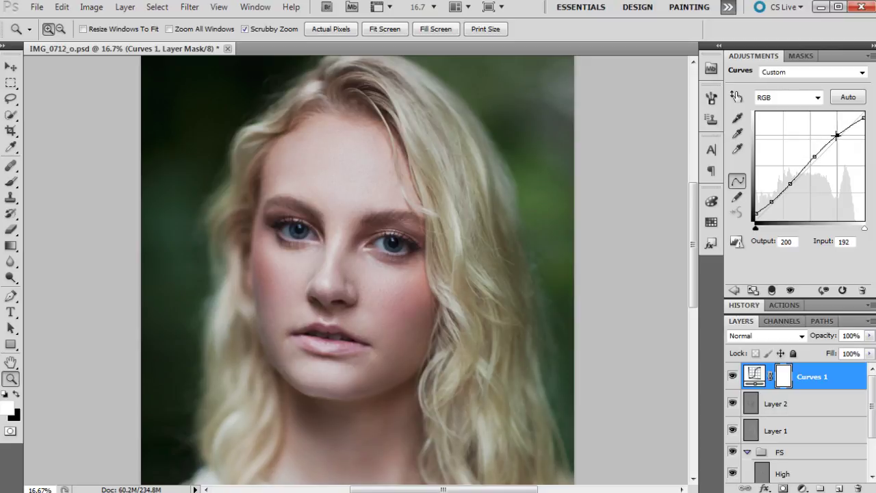
drag(836, 134, 838, 136)
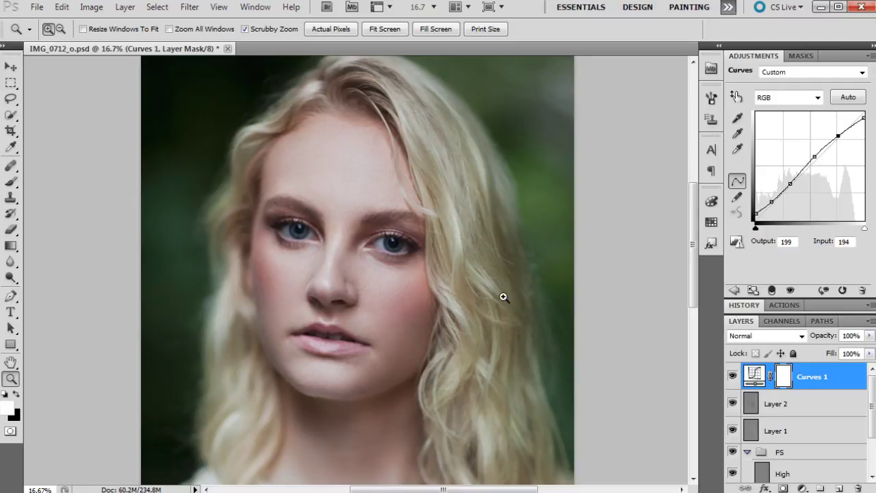
Step: Add a Selective Color adjustment layer and tune the Whites with cyan at about +5%, less magenta and yellow, and slightly less black
mouse_move(694, 258)
mouse_down()
mouse_move(705, 286)
mouse_move(706, 259)
mouse_up()
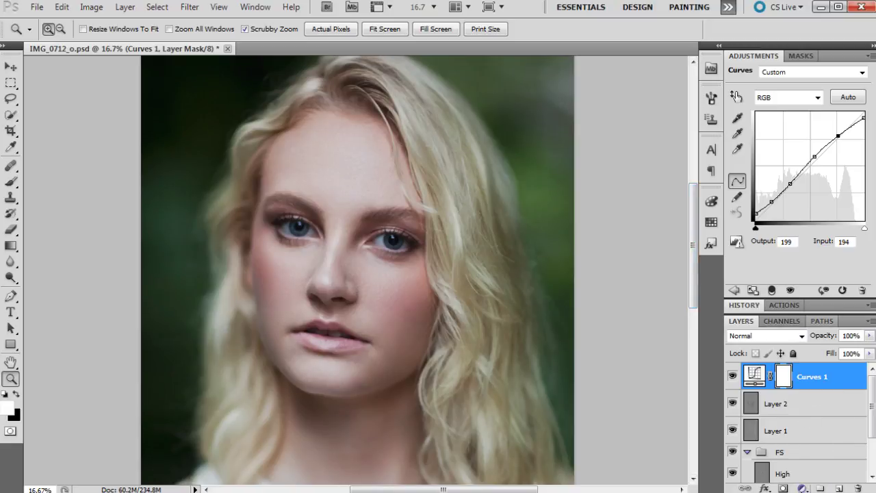
click(802, 487)
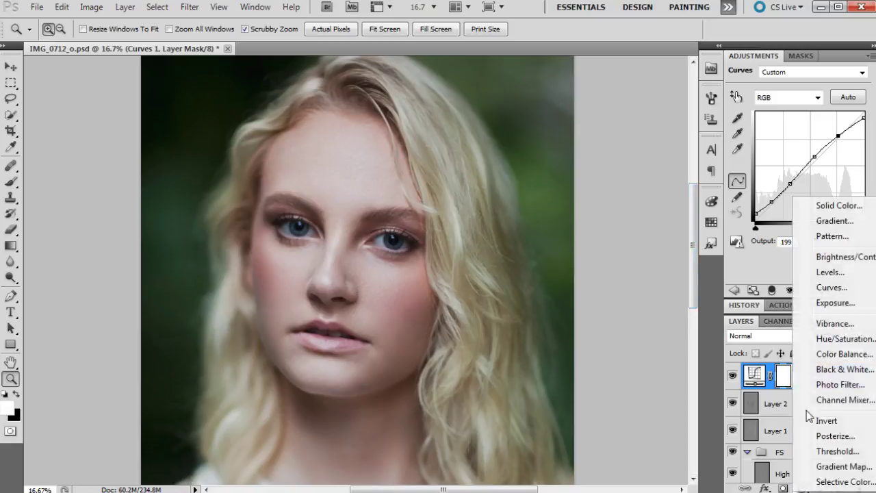
click(830, 483)
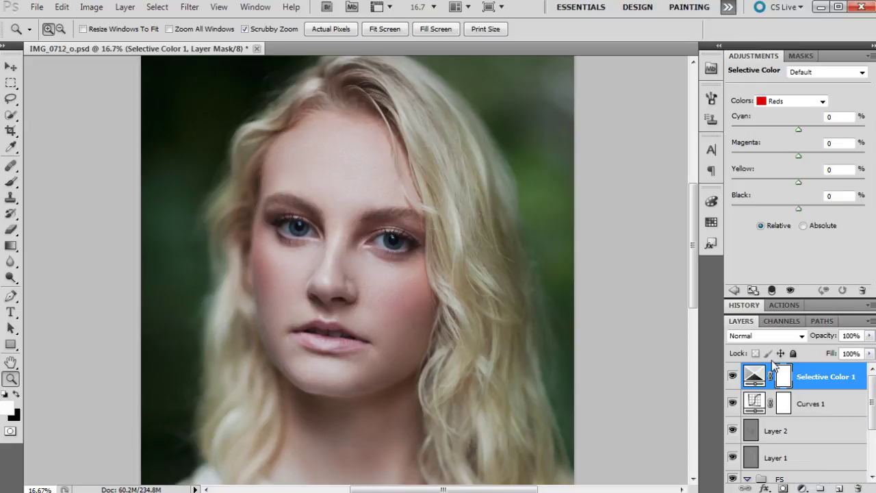
click(776, 101)
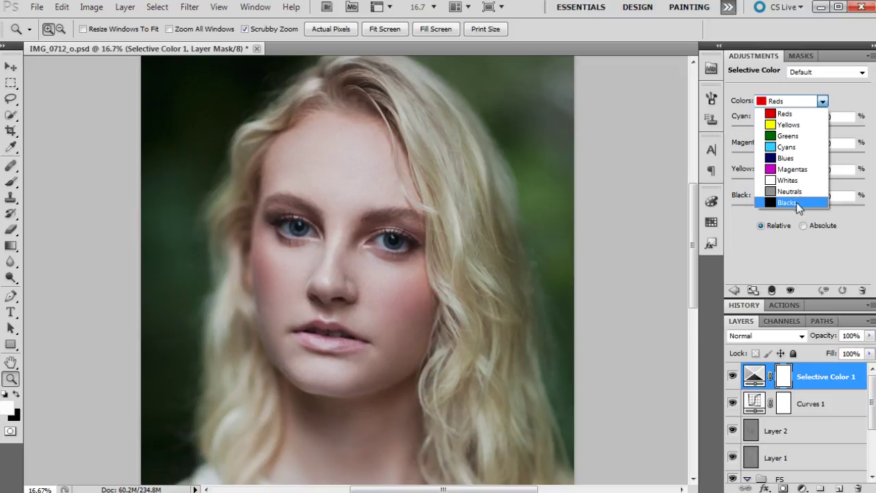
click(788, 181)
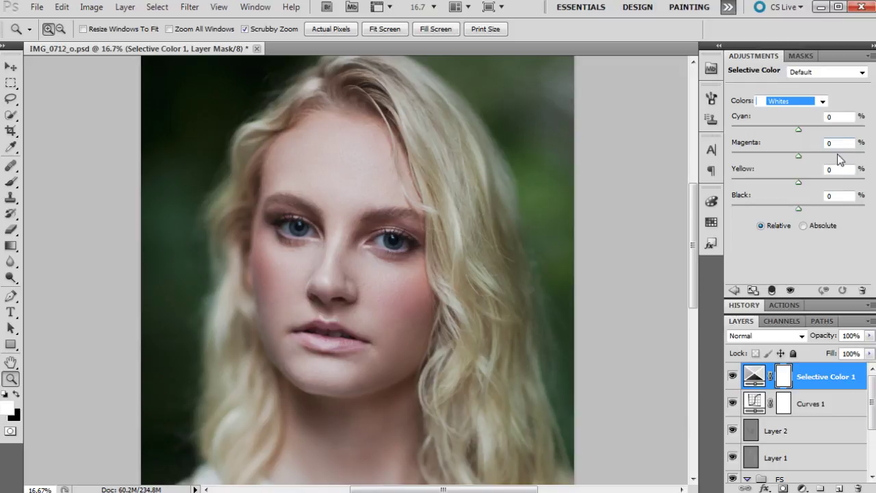
drag(798, 130, 804, 130)
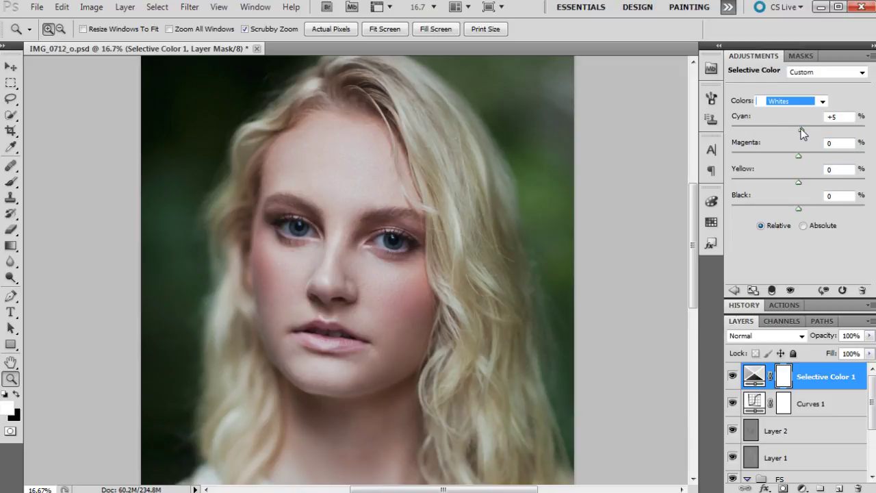
drag(801, 157, 795, 159)
drag(798, 183, 791, 185)
drag(796, 207, 795, 207)
Step: Tune the Neutrals in Selective Color to cyan +1%, magenta +2% and yellow +2%, and adjust black slightly
click(795, 104)
click(791, 195)
drag(801, 135, 798, 184)
mouse_move(801, 187)
mouse_down()
mouse_move(800, 200)
mouse_move(801, 185)
mouse_up()
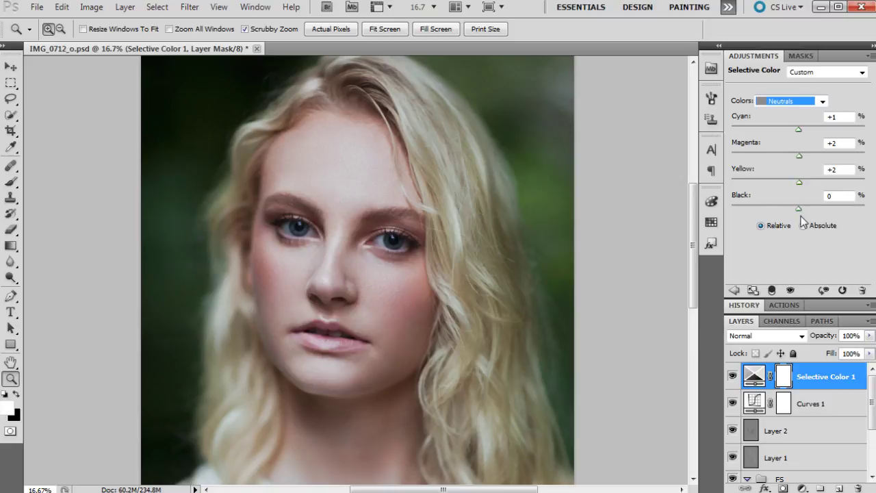
drag(798, 205, 802, 213)
Step: Tune the Blacks in Selective Color to cyan +3%, magenta -3%, yellow -2% and black +2%
click(793, 102)
click(788, 206)
drag(802, 134, 805, 134)
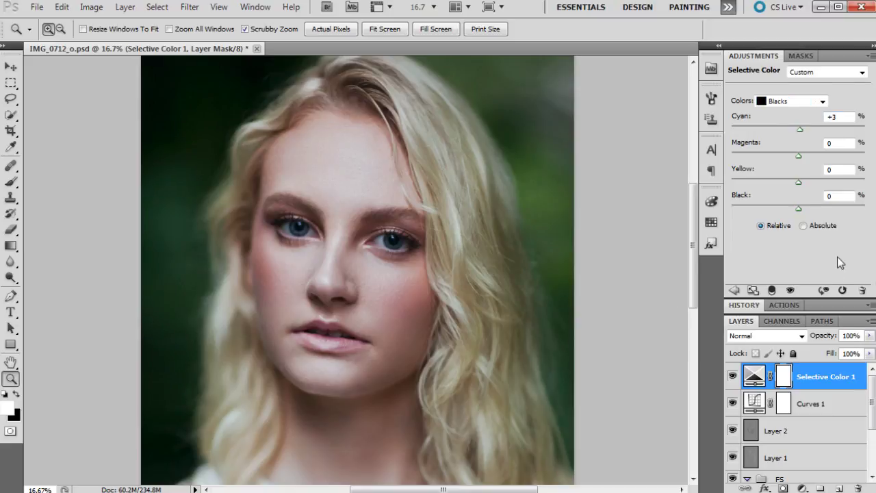
drag(799, 157, 797, 156)
drag(801, 190, 801, 220)
Step: Add a Levels adjustment layer above Selective Color 1 and set its white input level to 247
mouse_move(694, 198)
mouse_down()
mouse_move(693, 308)
mouse_move(699, 194)
mouse_up()
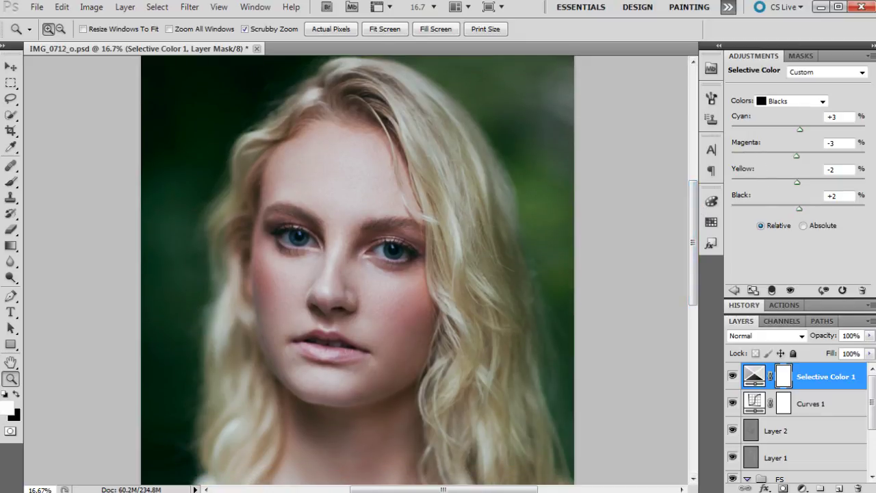
click(802, 488)
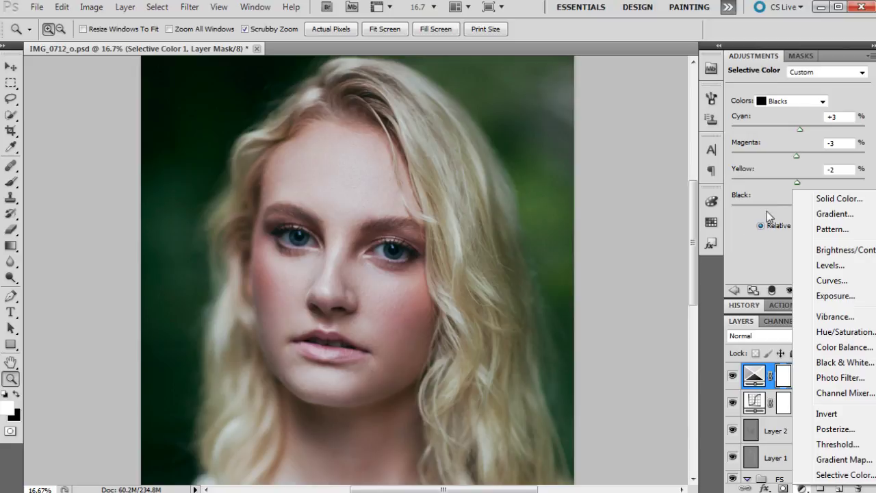
click(828, 265)
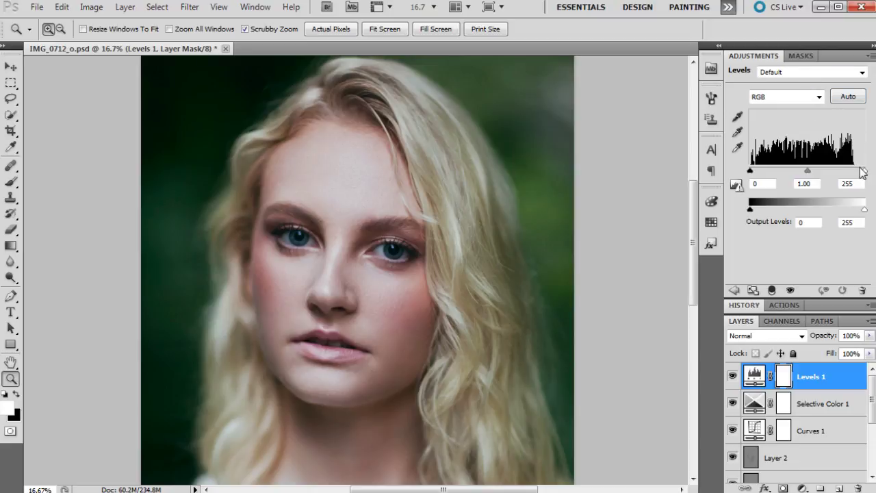
drag(864, 171, 866, 169)
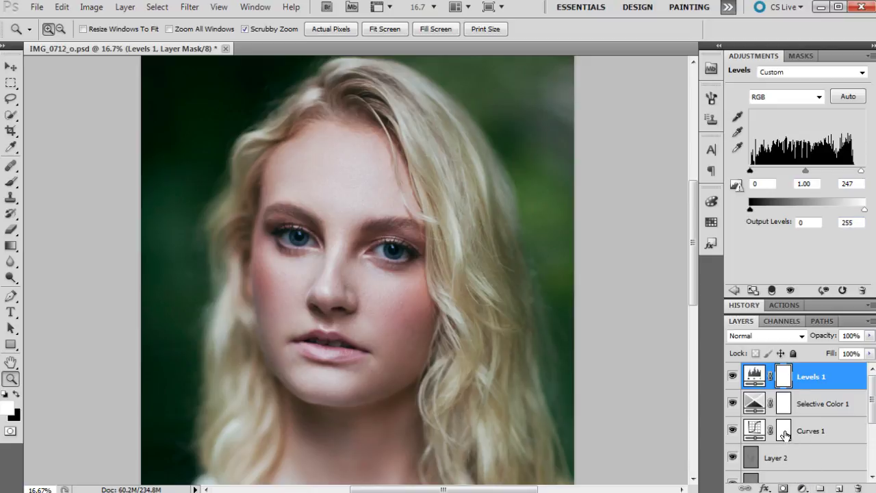
Step: Add a Solid Color fill layer on top of the stack in dark blue 003d56
click(800, 488)
click(839, 202)
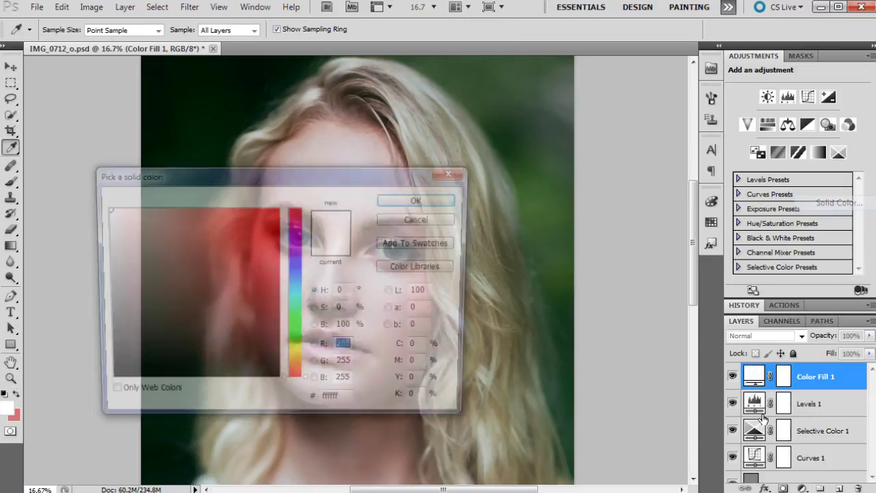
drag(404, 188, 495, 181)
drag(386, 286, 400, 282)
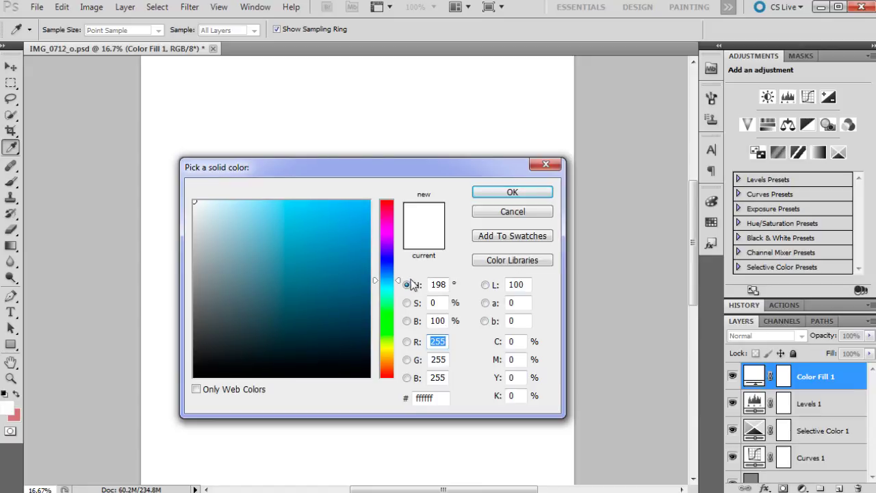
mouse_move(344, 294)
mouse_down()
mouse_move(369, 330)
mouse_move(376, 318)
mouse_up()
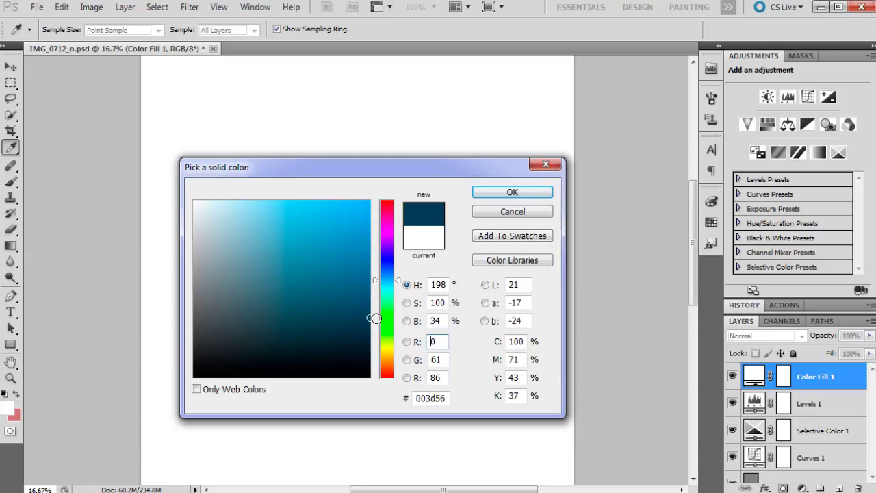
drag(376, 318, 382, 315)
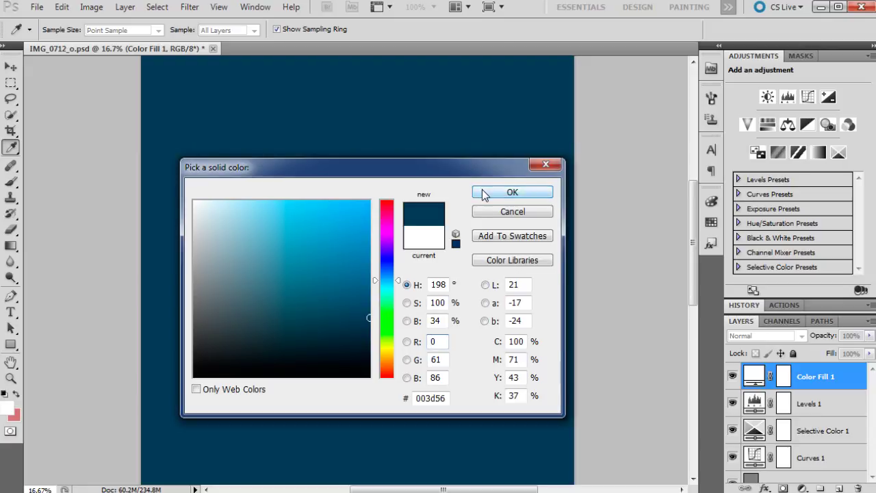
click(482, 189)
key(z)
Step: Blend the dark blue Color Fill 1 layer in Lighten mode at 8% opacity
click(781, 305)
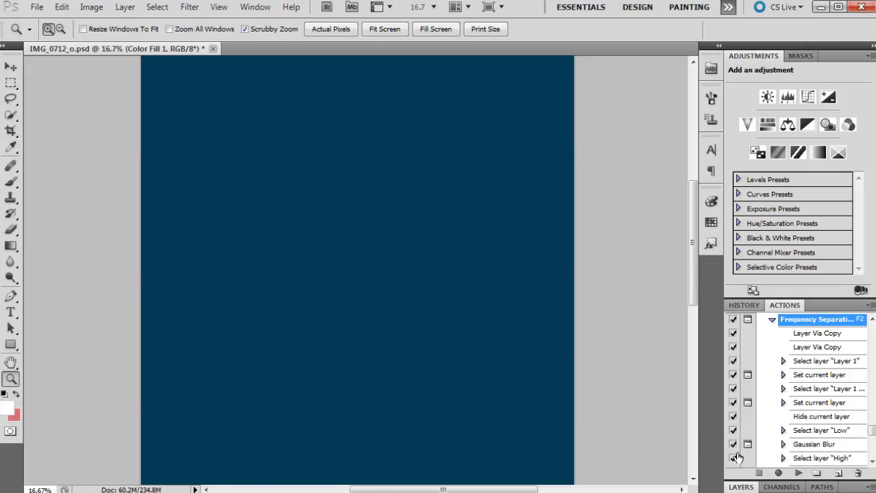
click(749, 486)
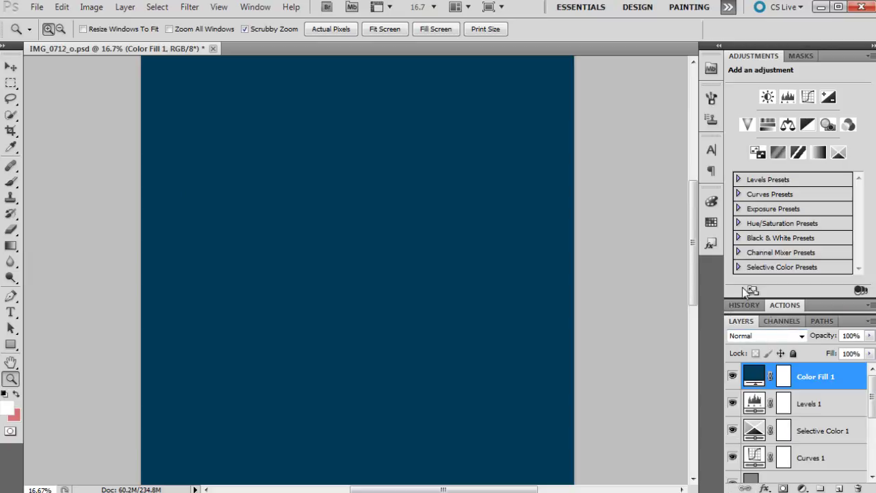
click(753, 337)
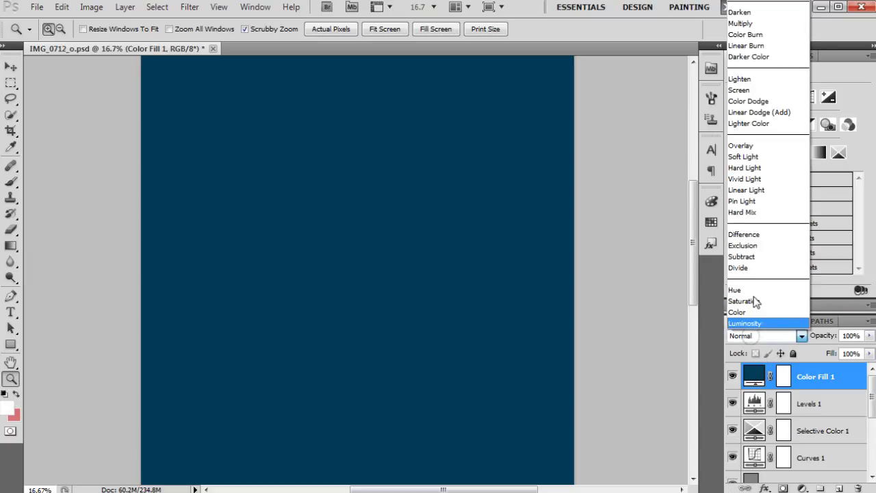
click(748, 80)
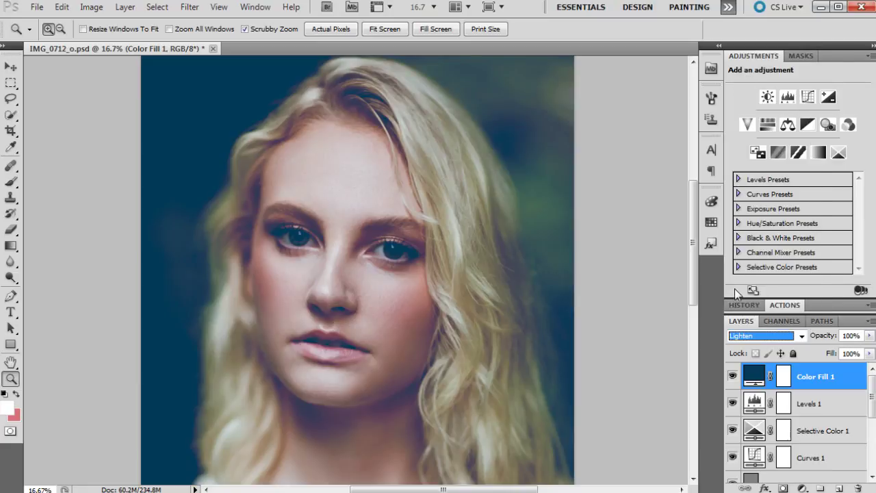
click(869, 335)
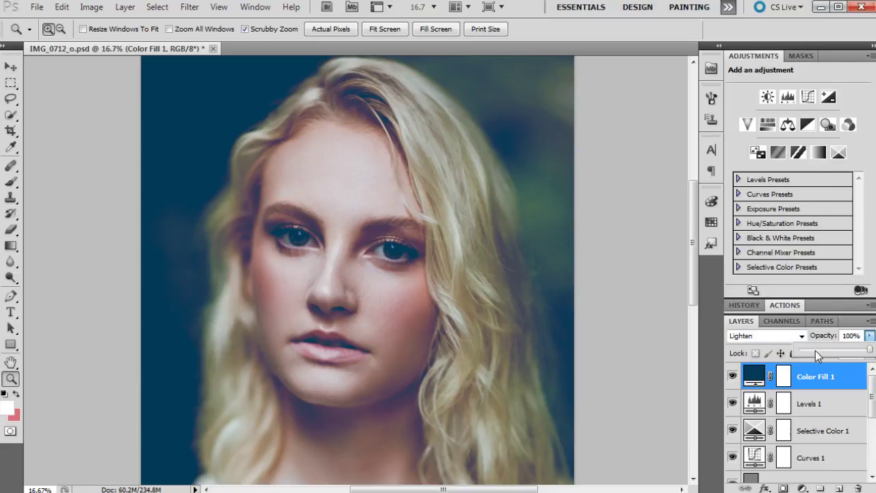
click(815, 351)
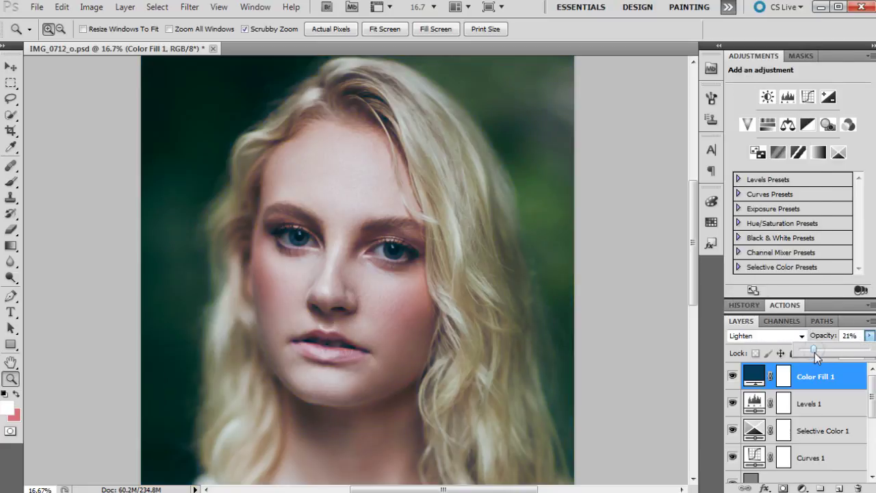
drag(813, 349, 806, 355)
Step: Compare the portrait with and without the blue color fill, and examine the grade on the whole image
click(733, 377)
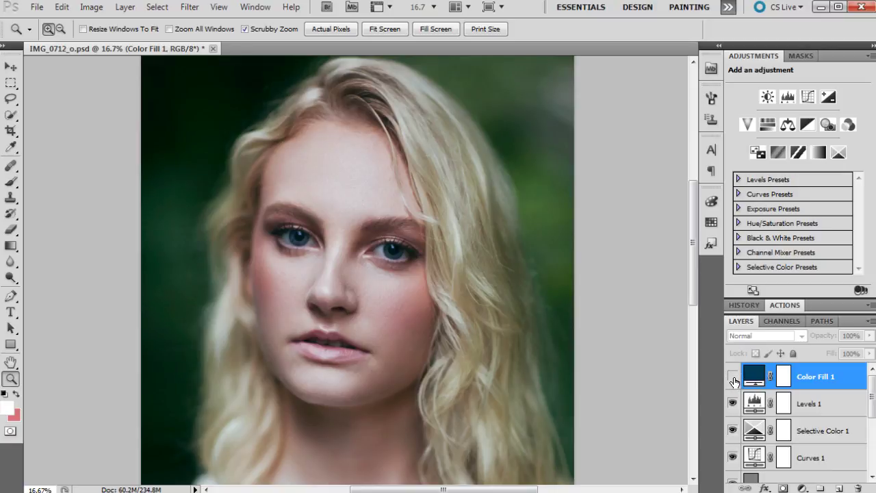
click(733, 382)
click(733, 382)
right_click(418, 221)
click(441, 299)
right_click(428, 223)
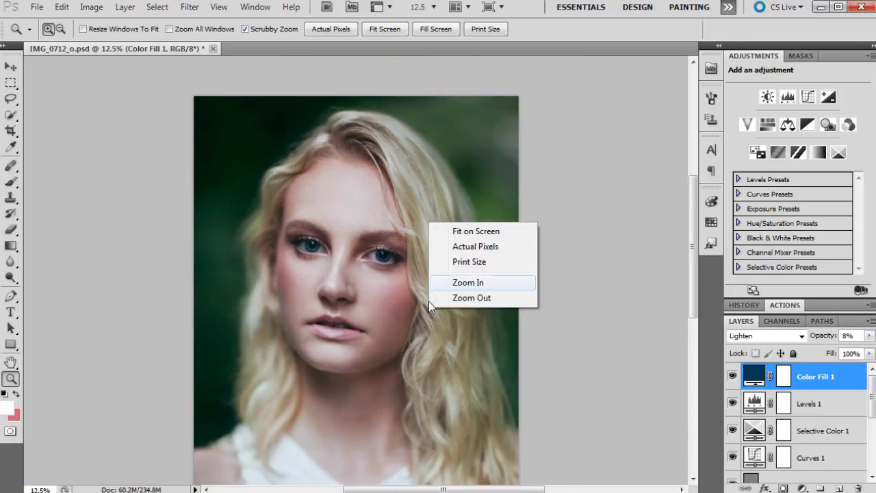
click(436, 299)
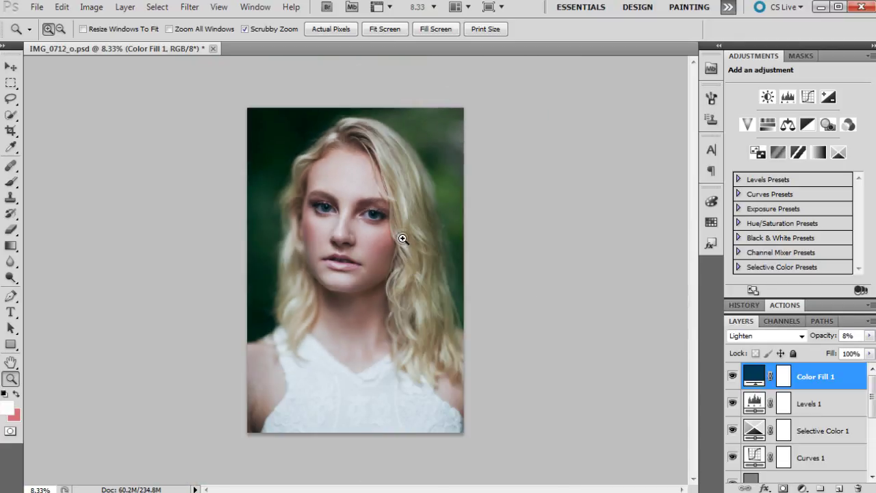
click(401, 238)
click(384, 167)
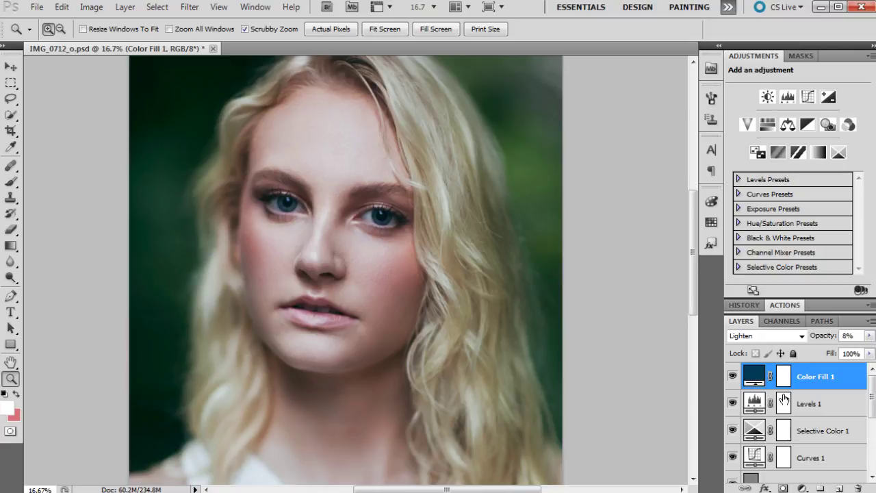
Step: Reshape the RGB curve in Curves 1: raise the upper highlight point and place the midtone point at input 137, output 142
click(809, 458)
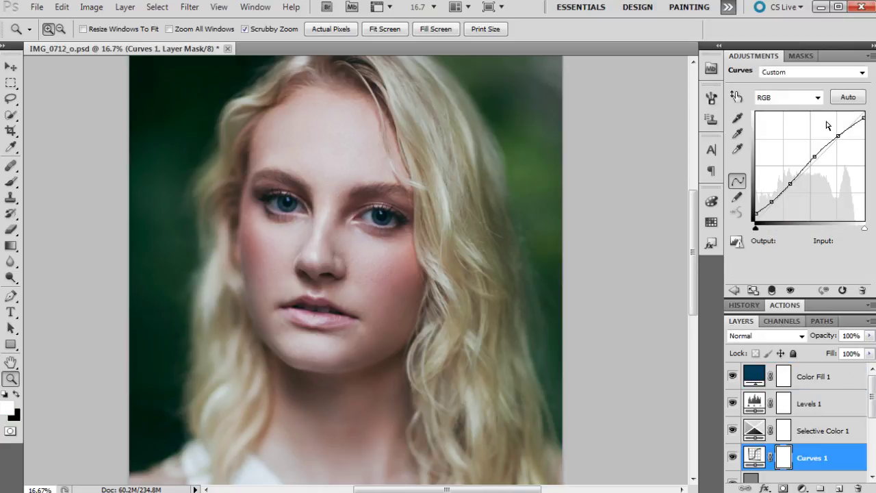
click(864, 118)
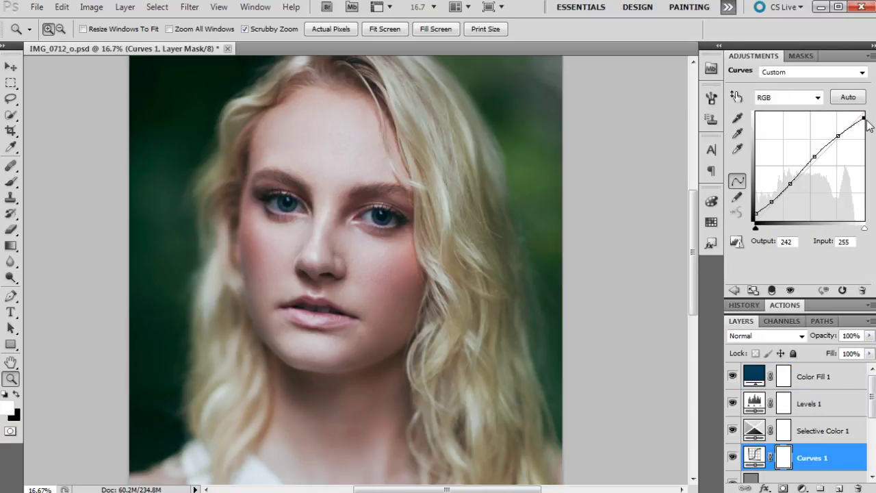
click(813, 158)
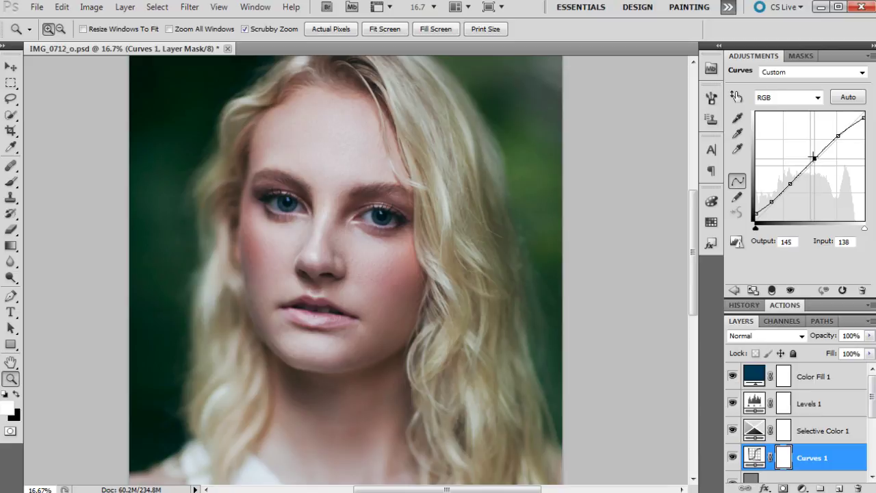
drag(837, 135, 840, 131)
drag(814, 158, 813, 161)
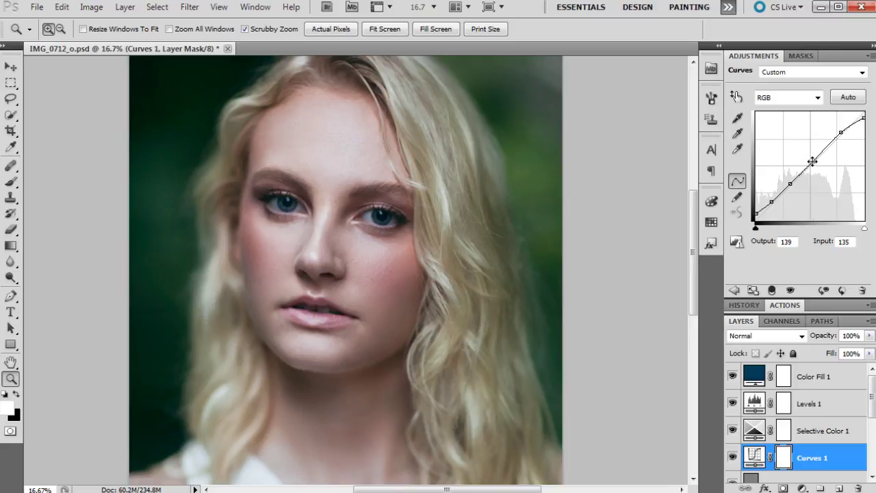
click(815, 157)
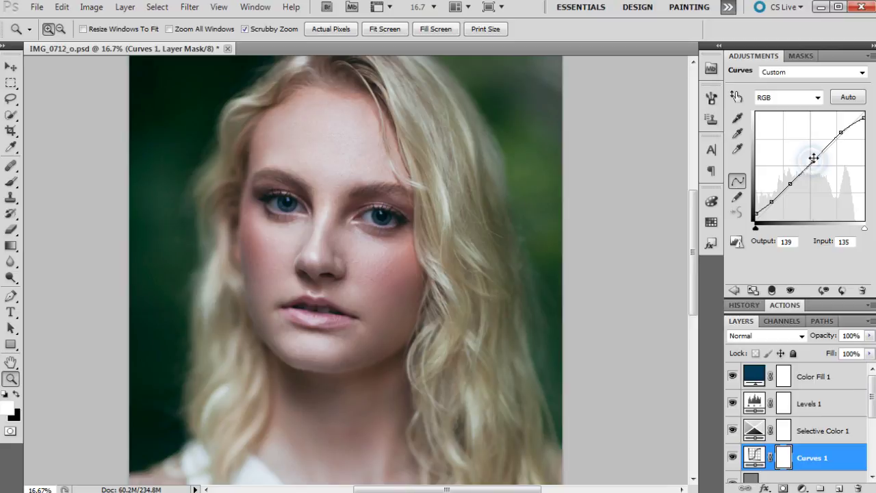
click(814, 162)
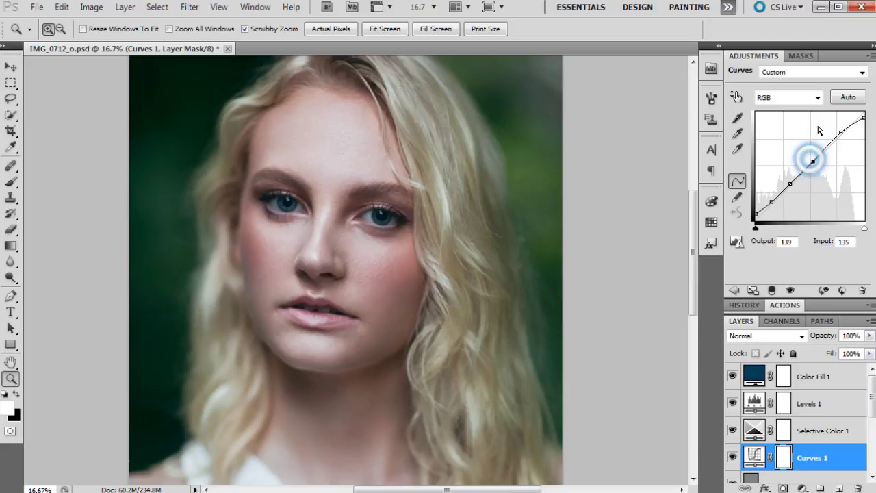
drag(813, 161, 815, 160)
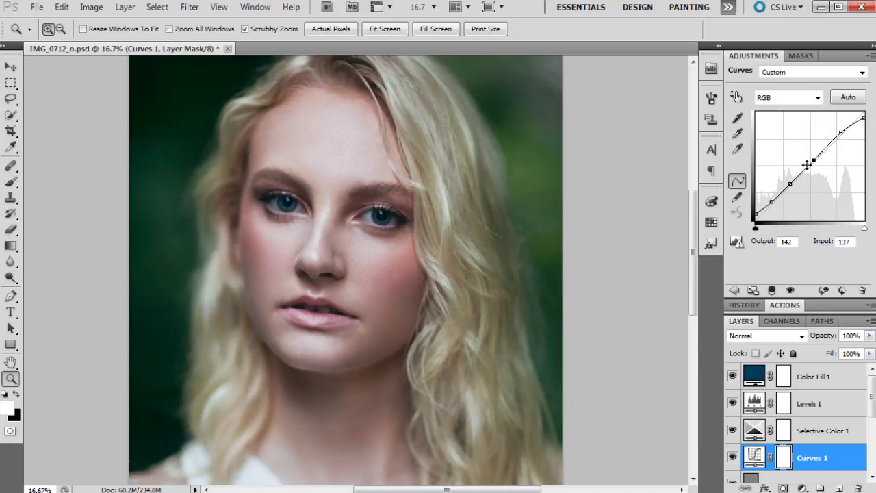
Step: Take a history snapshot of the graded portrait and compare it with the original IMG_0712_o.psd state
right_click(366, 241)
click(411, 320)
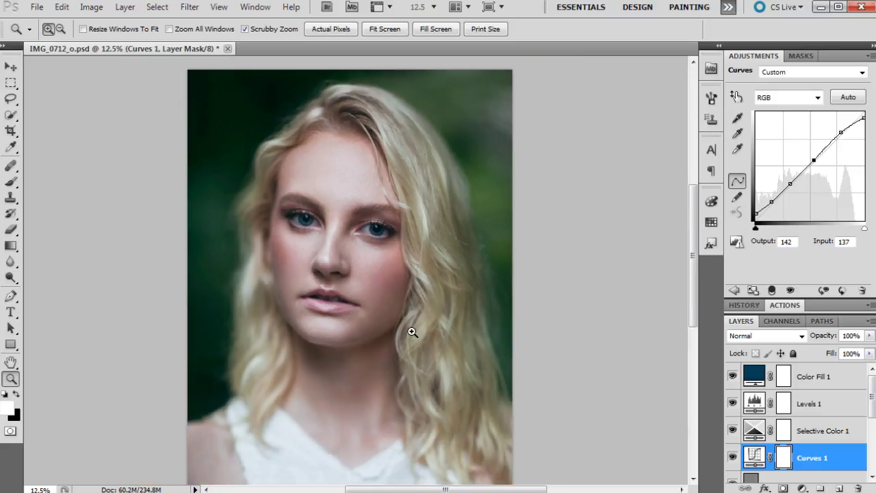
right_click(433, 273)
click(437, 350)
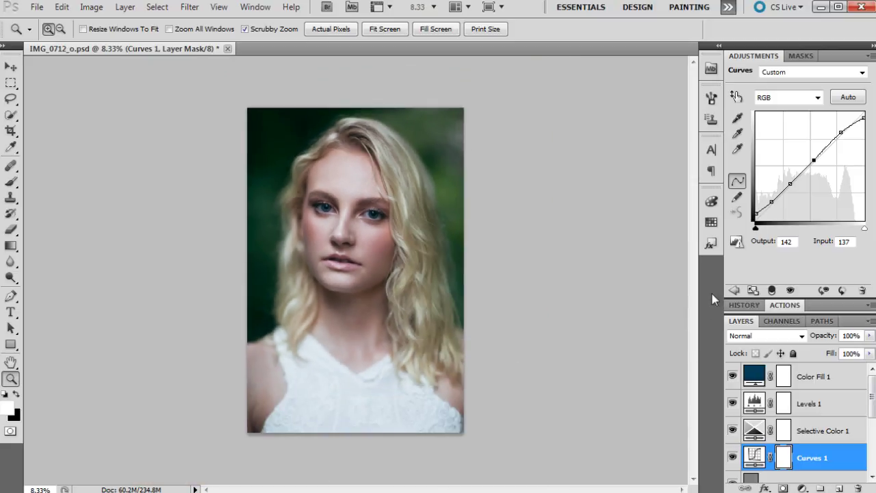
click(744, 306)
click(837, 473)
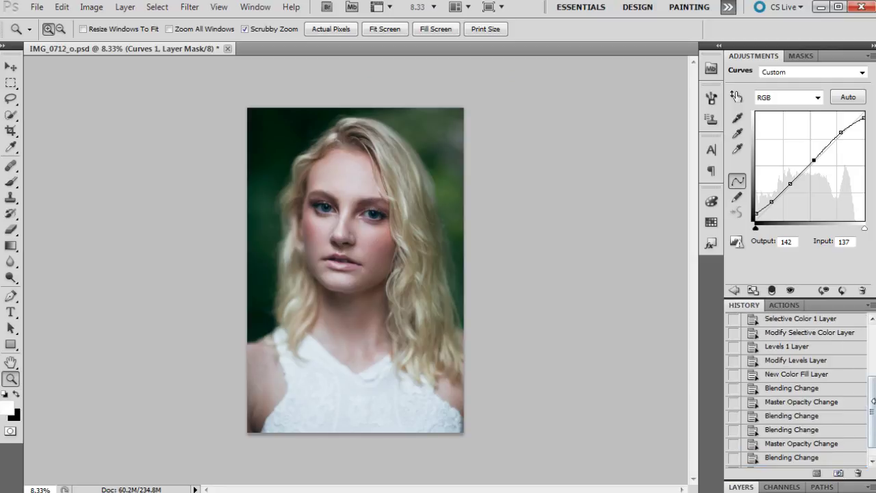
click(798, 333)
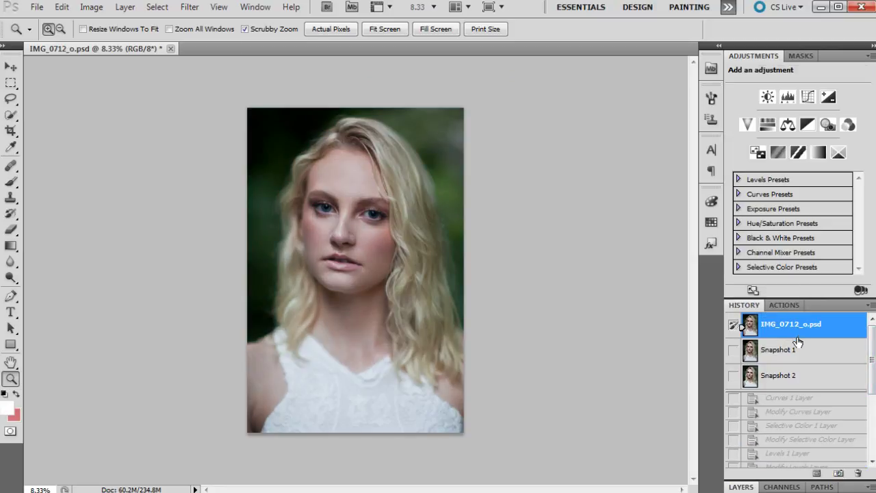
click(793, 379)
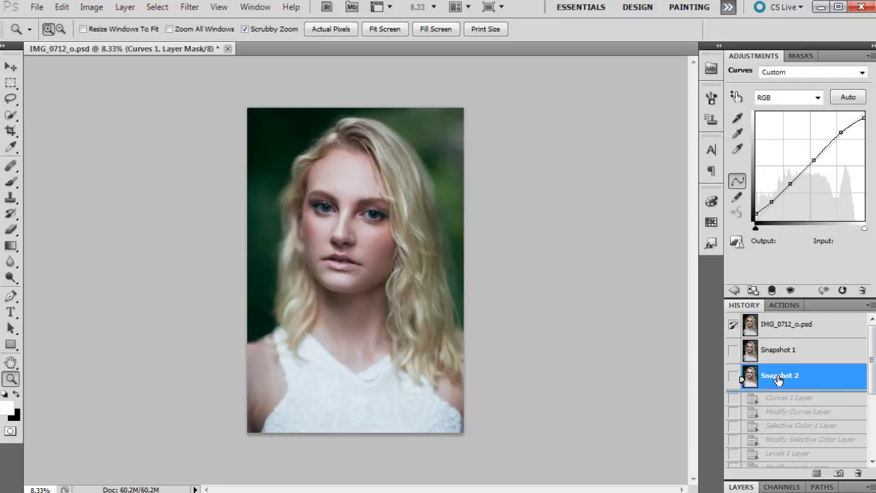
Step: Dodge the chin and lower cheek on Layer 1 with the range set to Midtones and 6% exposure
click(415, 288)
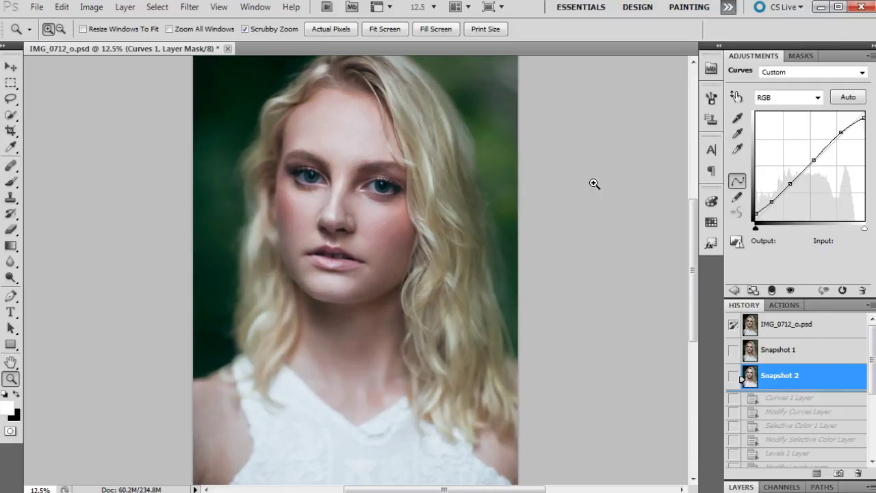
drag(694, 286, 694, 266)
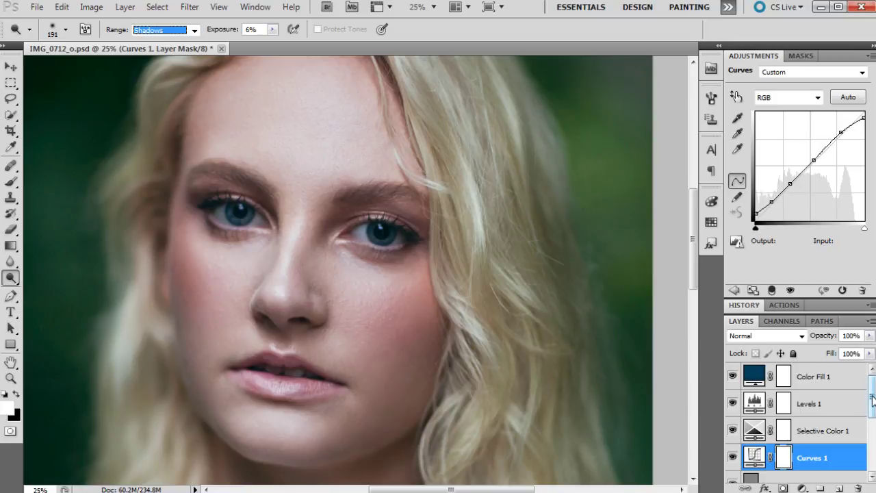
scroll(870, 395, down, 3)
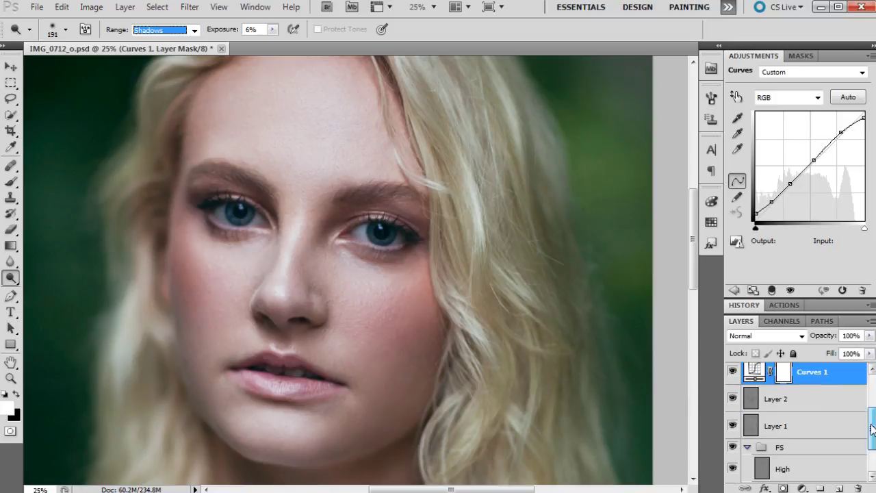
click(804, 421)
key(z)
click(397, 411)
scroll(693, 250, down, 3)
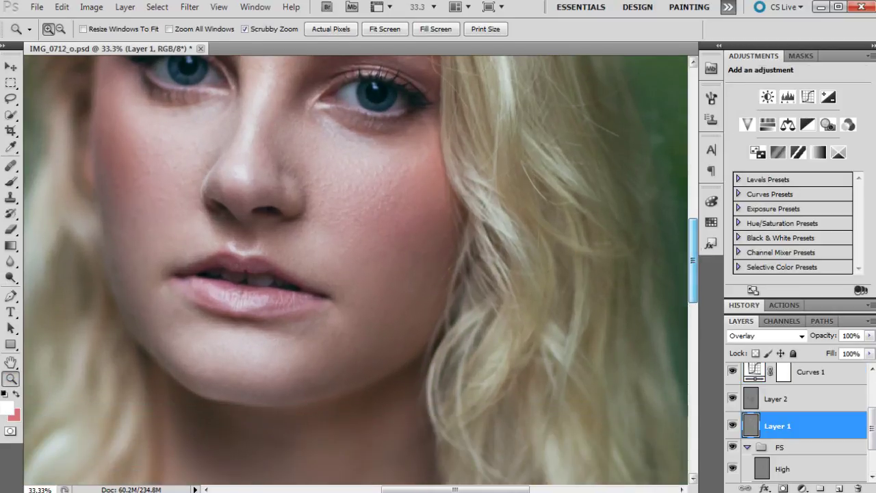
key(o)
click(164, 30)
click(147, 50)
drag(335, 347, 303, 354)
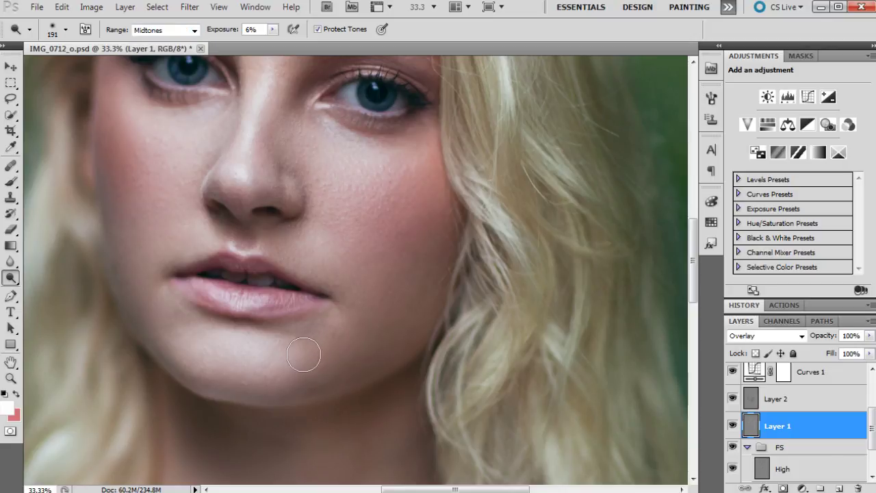
mouse_move(368, 299)
mouse_down()
mouse_move(347, 372)
mouse_move(401, 307)
mouse_move(369, 357)
mouse_move(333, 375)
mouse_move(384, 355)
mouse_move(412, 323)
mouse_move(427, 292)
mouse_move(400, 330)
mouse_move(421, 259)
mouse_move(419, 300)
mouse_move(390, 347)
mouse_move(351, 369)
mouse_move(364, 330)
mouse_move(327, 379)
mouse_move(340, 377)
mouse_move(308, 367)
mouse_move(344, 311)
mouse_move(437, 276)
mouse_up()
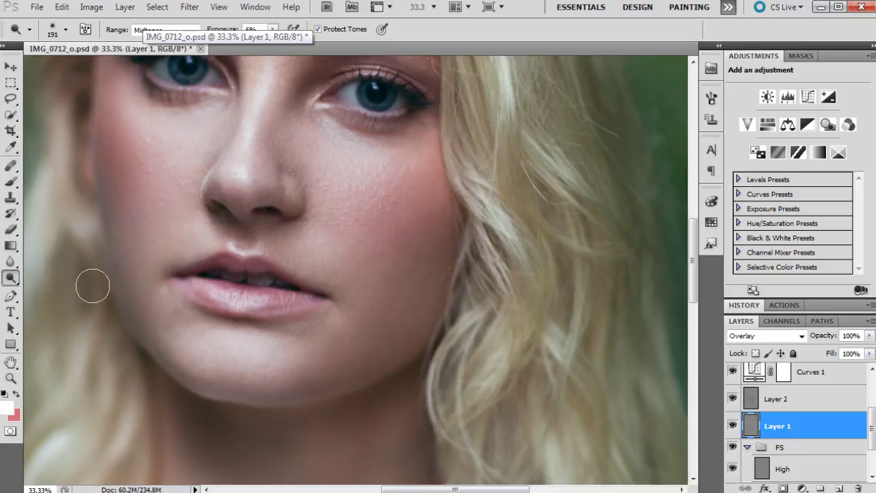
Step: Set the black input level of the Levels 1 adjustment layer to 2
click(11, 377)
right_click(475, 230)
click(477, 174)
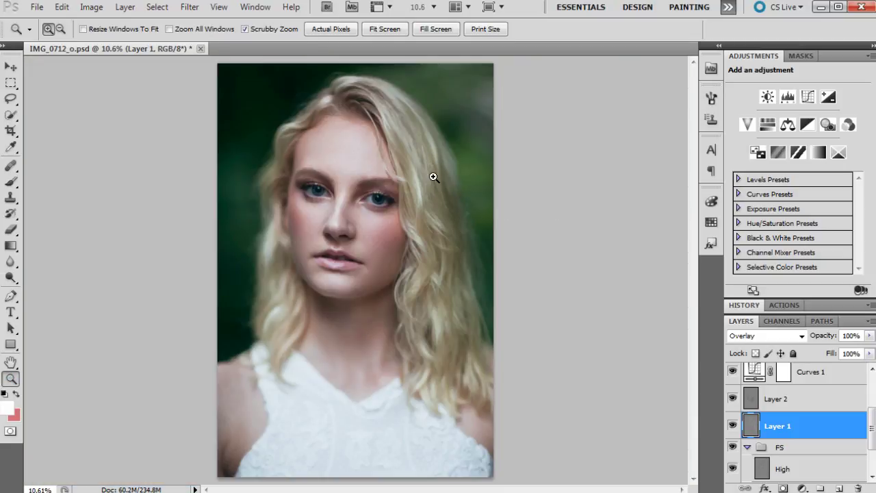
click(384, 189)
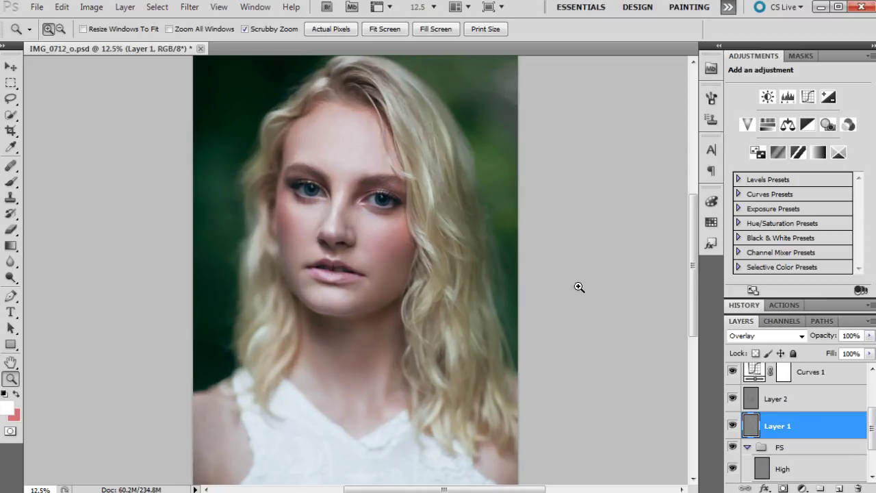
scroll(863, 417, up, 3)
click(811, 404)
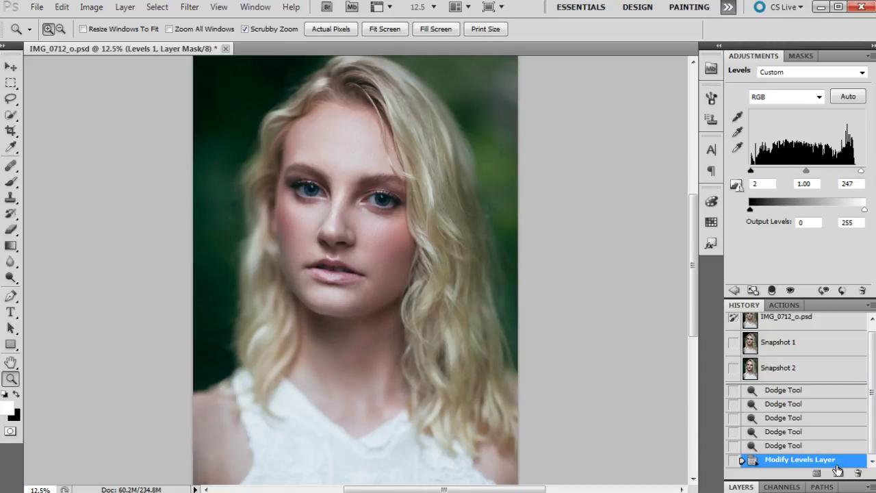
Step: Save the finished grade as another history snapshot and compare it with the original image at full view
click(838, 472)
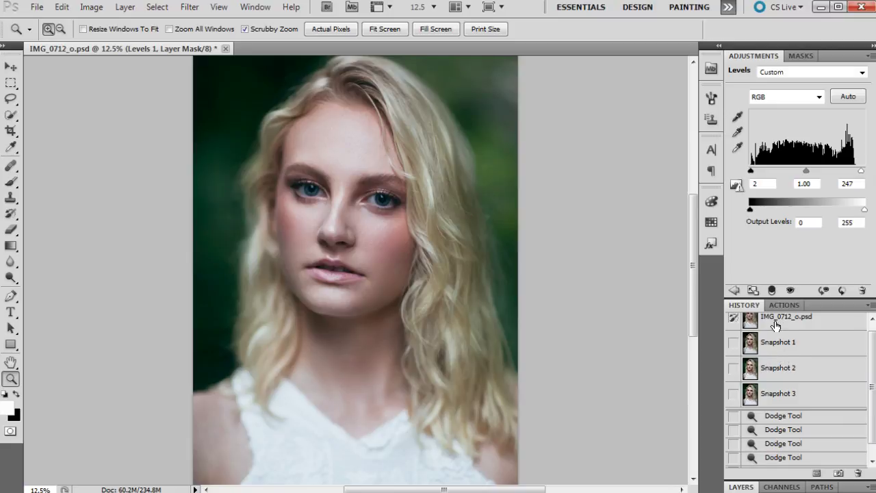
right_click(434, 226)
click(456, 302)
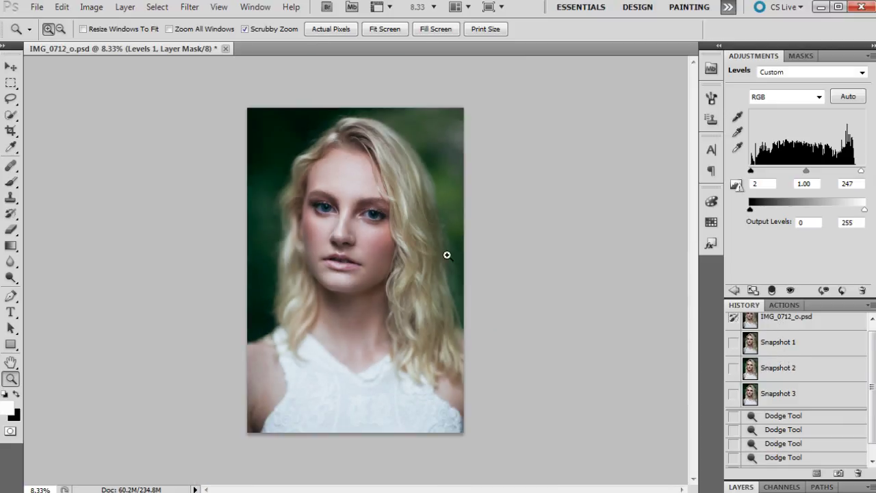
click(793, 322)
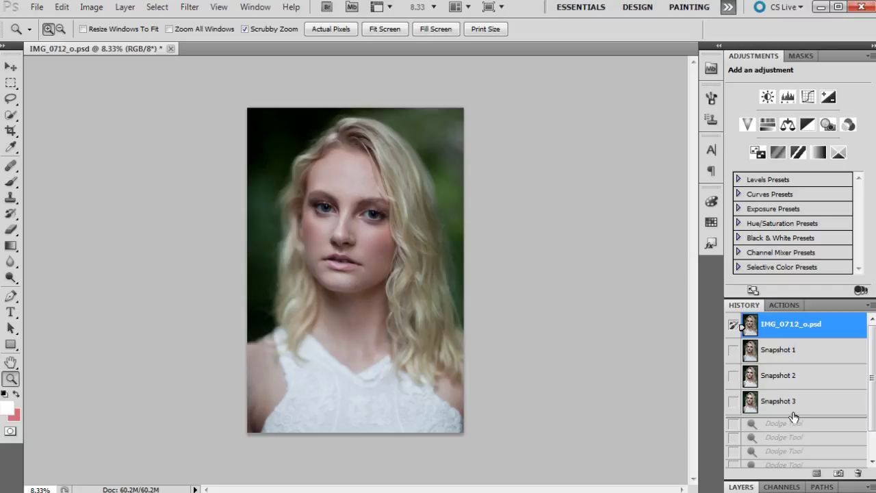
click(792, 407)
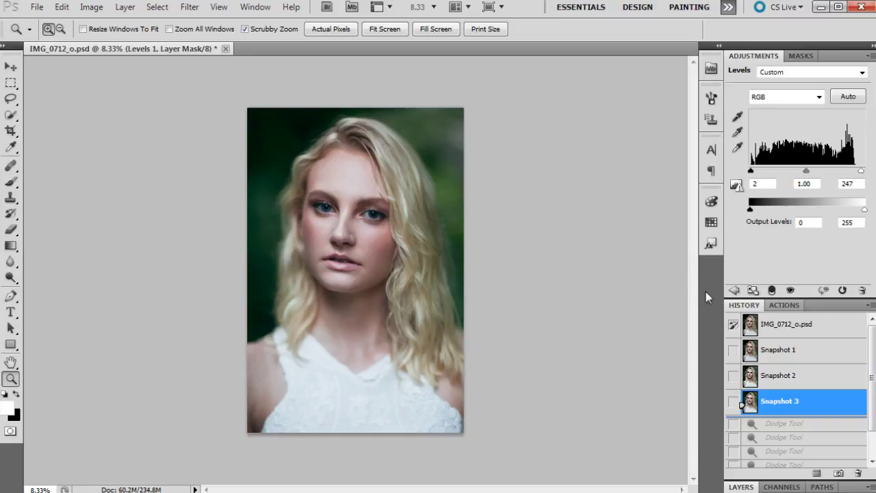
Step: Compare Snapshot 3 with the original IMG_0712_o.psd state and save the grade with Color Fill 1 selected as a new history snapshot
click(799, 332)
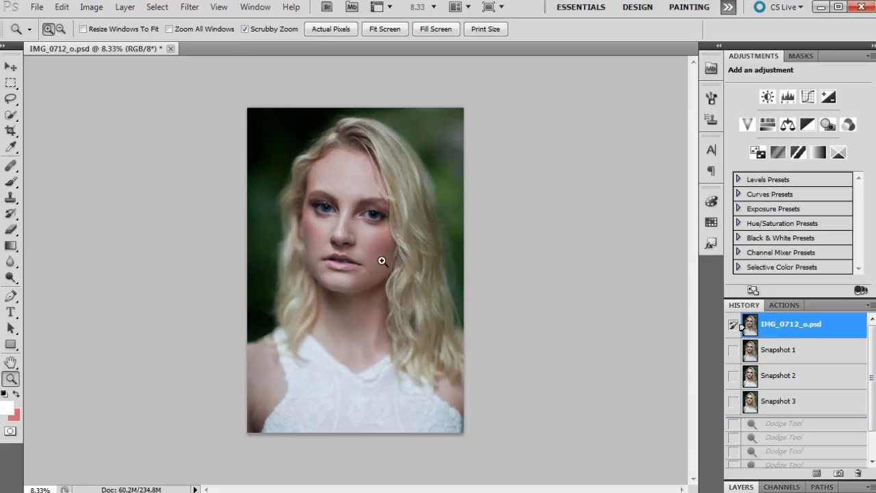
click(778, 408)
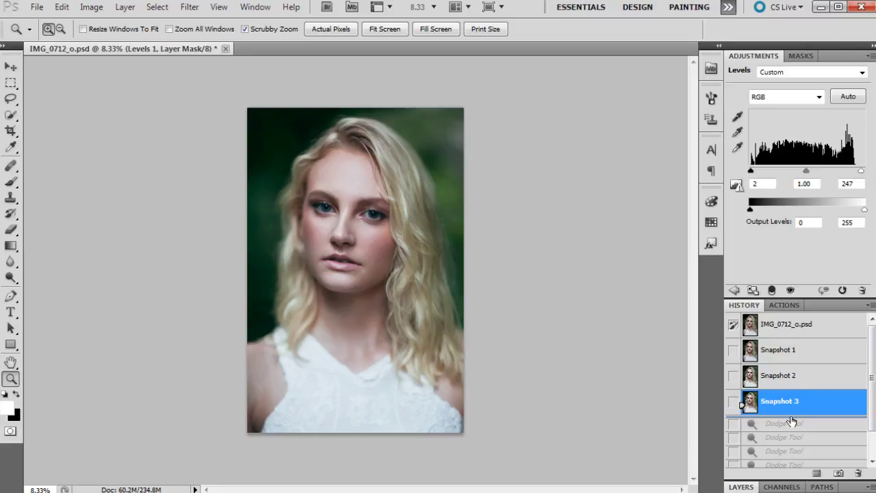
click(746, 488)
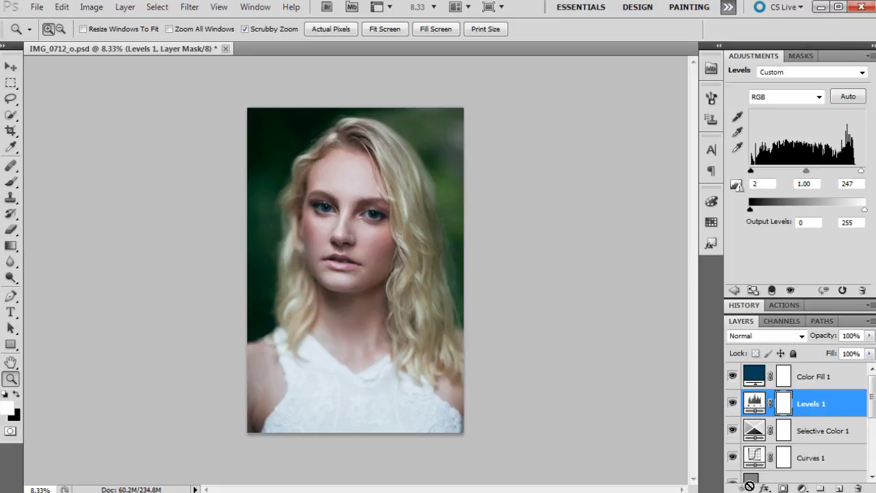
click(827, 377)
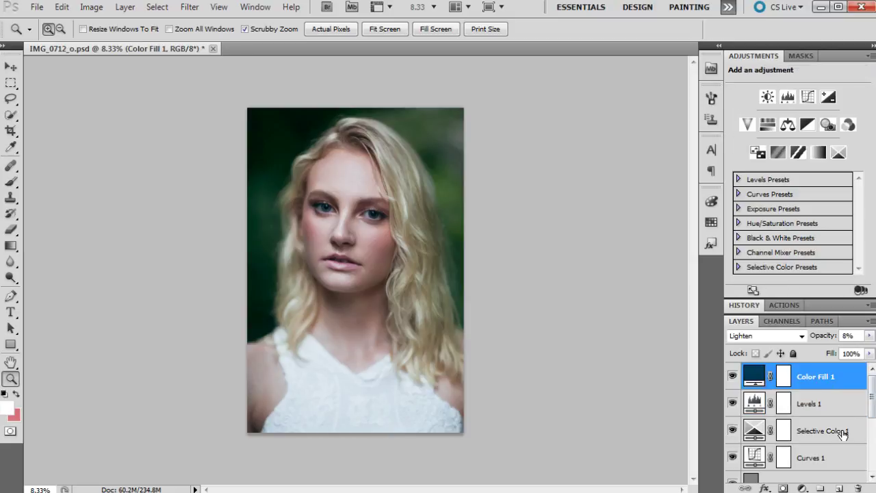
click(743, 305)
click(839, 473)
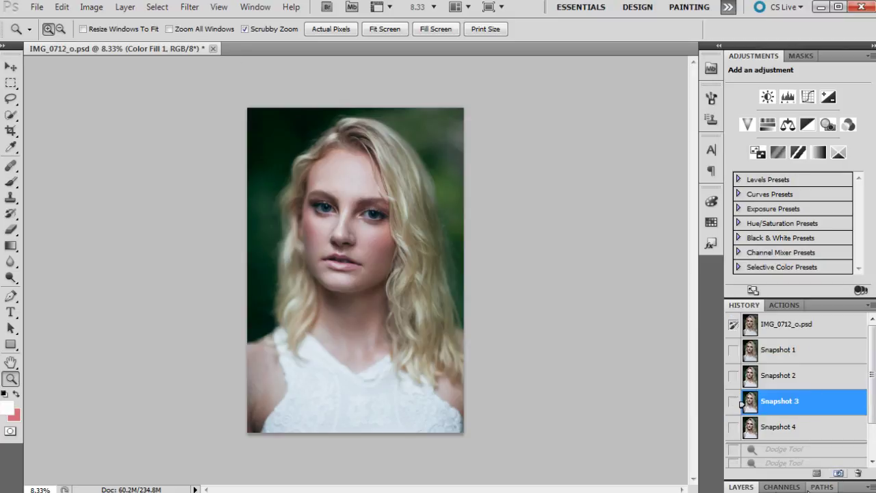
Step: Flatten all adjustment, fill and retouching layers into a single background layer
click(749, 486)
click(124, 7)
click(154, 445)
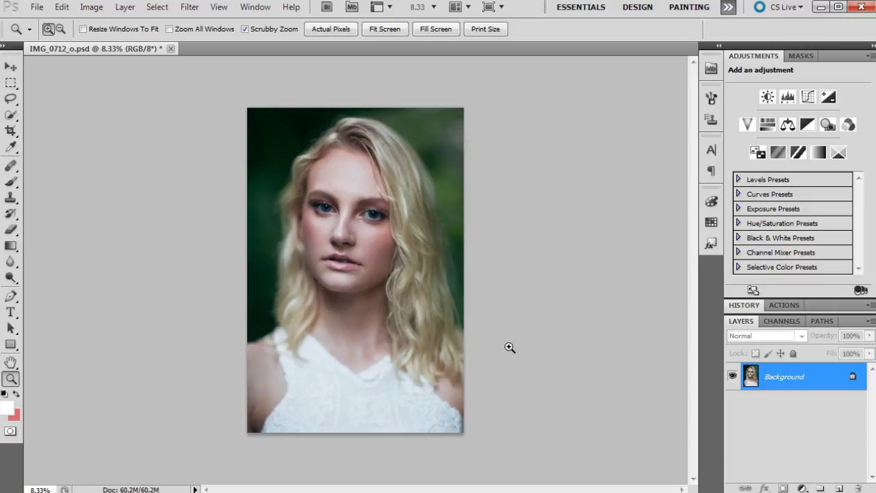
Step: Sharpen the portrait with a High Pass filtered duplicate of the background in Overlay mode at 43% opacity
key(ctrl+j)
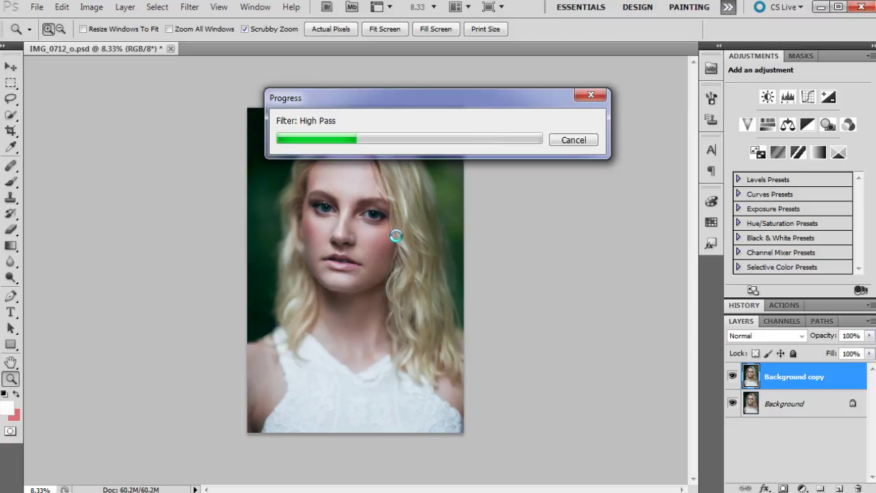
key(shift+alt+o)
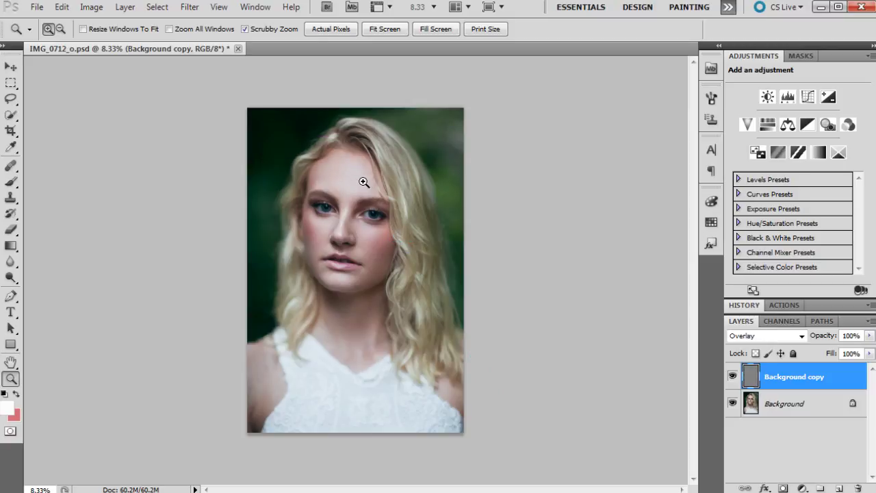
click(370, 230)
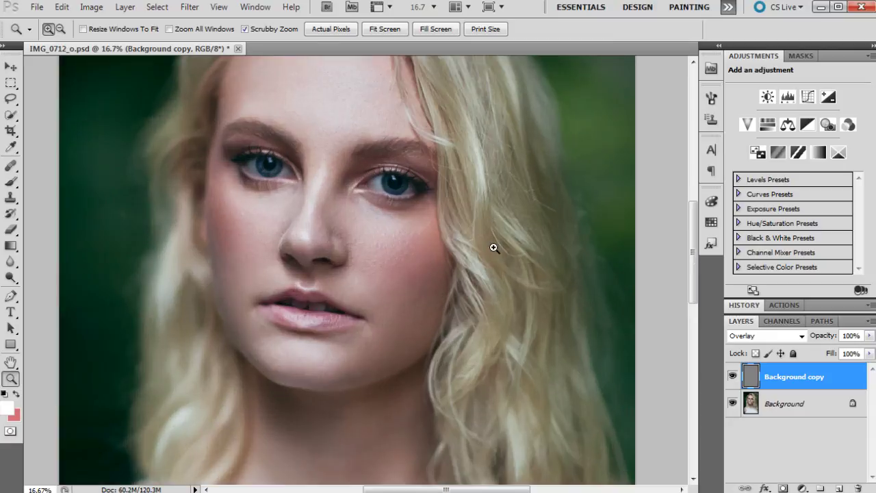
click(494, 247)
drag(869, 335, 831, 352)
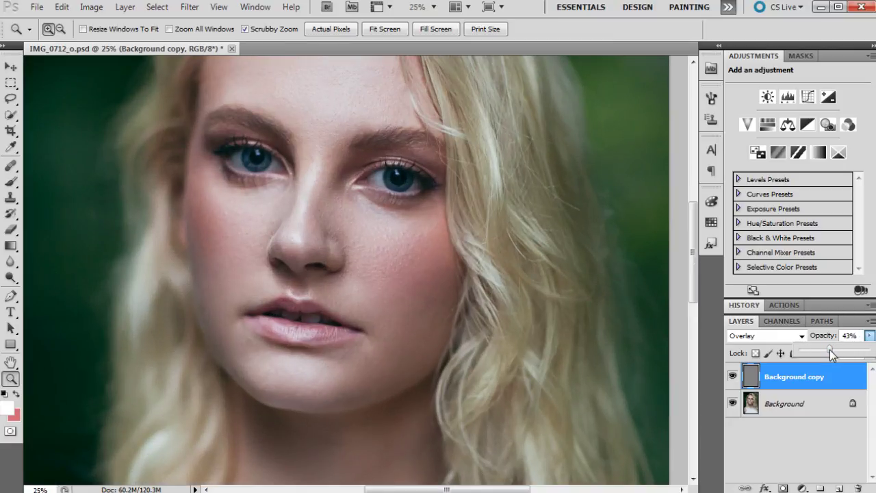
Step: Flatten the High Pass sharpening layer into the background and save the sharpened portrait as another history snapshot
right_click(451, 187)
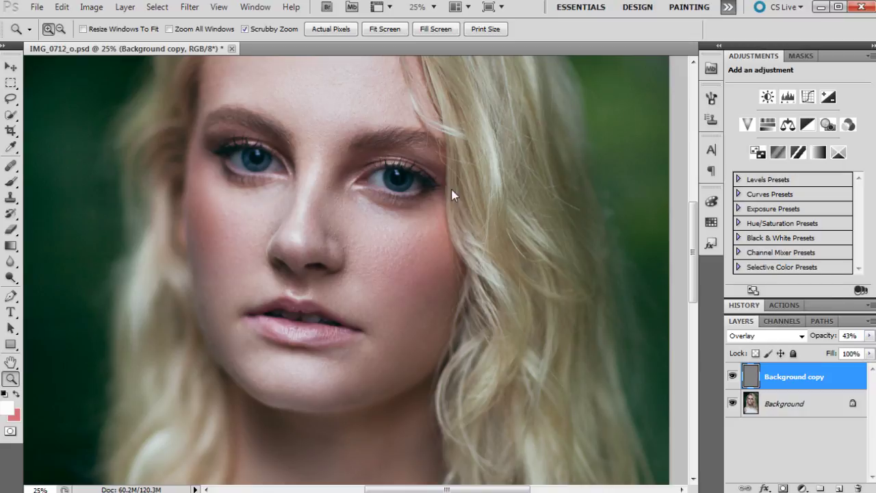
click(471, 263)
right_click(447, 229)
click(475, 301)
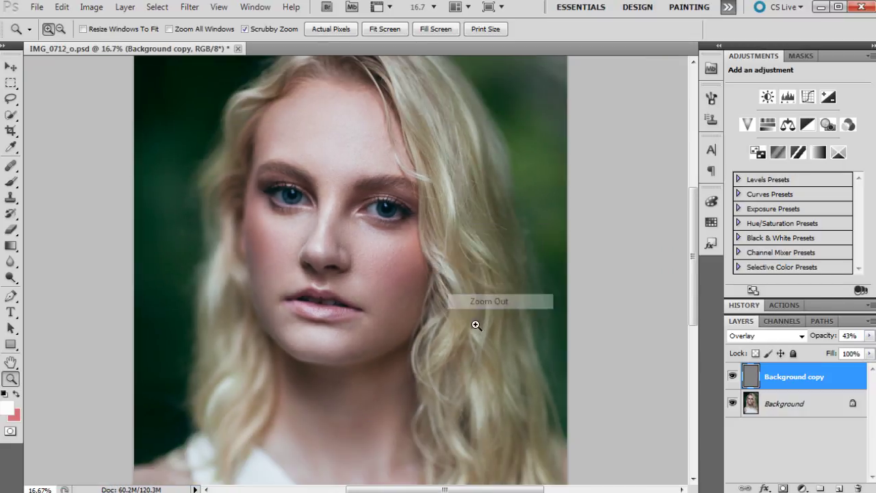
right_click(414, 188)
click(441, 263)
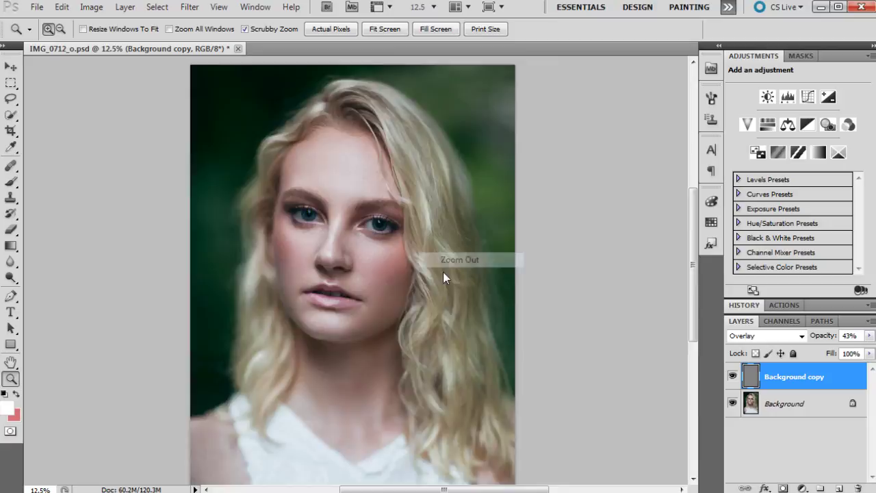
click(124, 7)
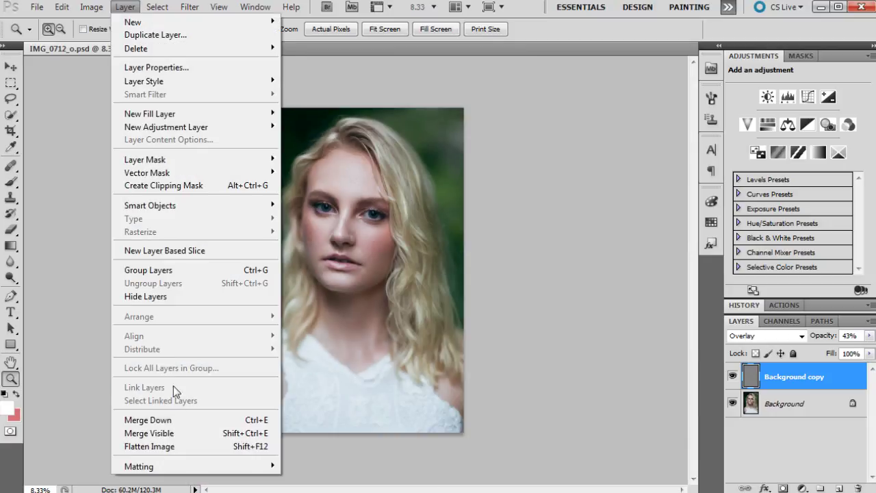
click(175, 445)
click(744, 305)
scroll(768, 404, up, 1)
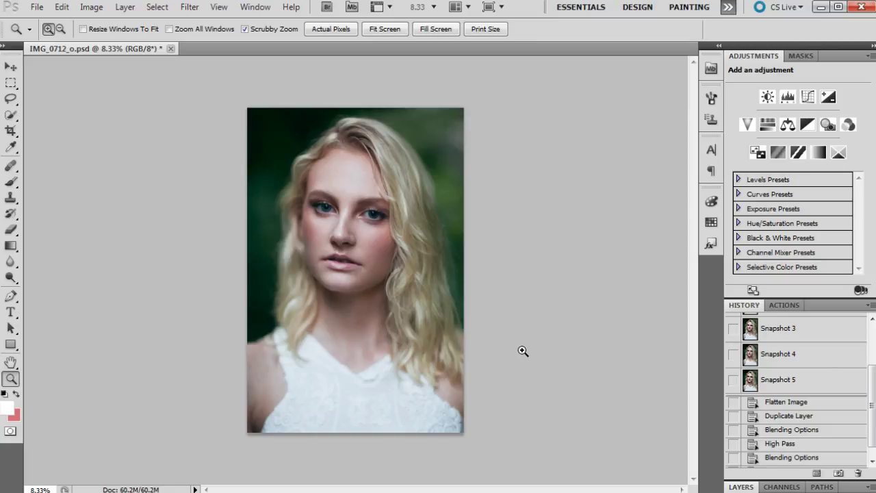